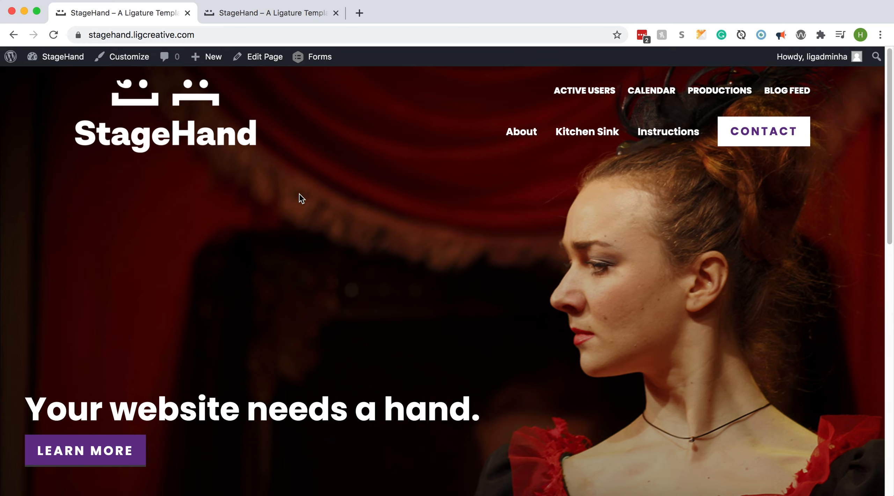
Open the site's theme customizer, view the Site Identity settings and go to the Options section
{"action": "left_click", "coordinate": [123, 60]}
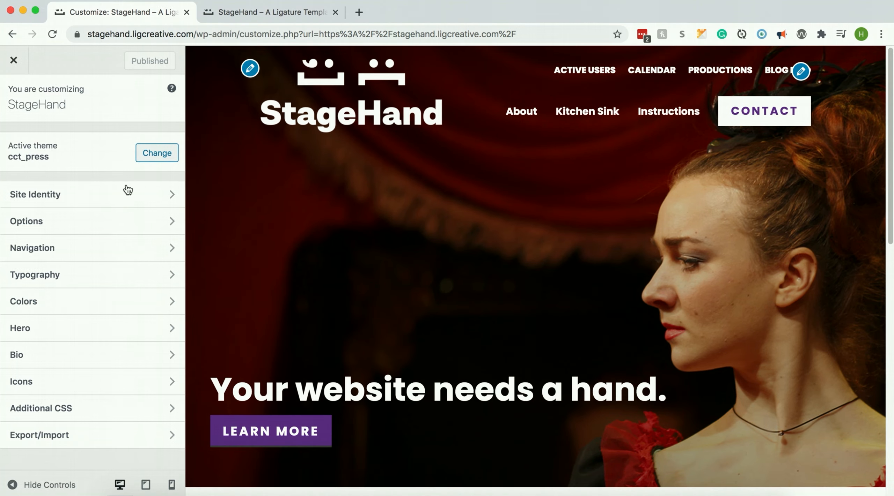
{"action": "left_click", "coordinate": [129, 202]}
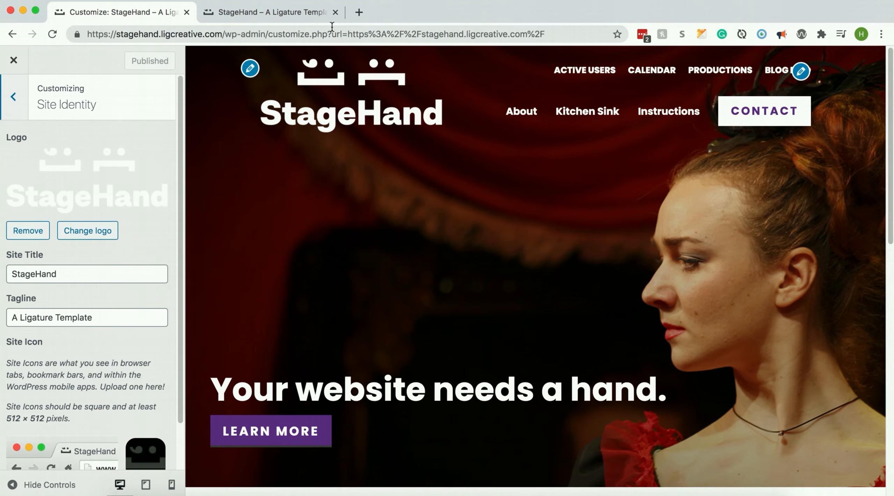
{"action": "left_click", "coordinate": [19, 109]}
{"action": "left_click", "coordinate": [106, 222]}
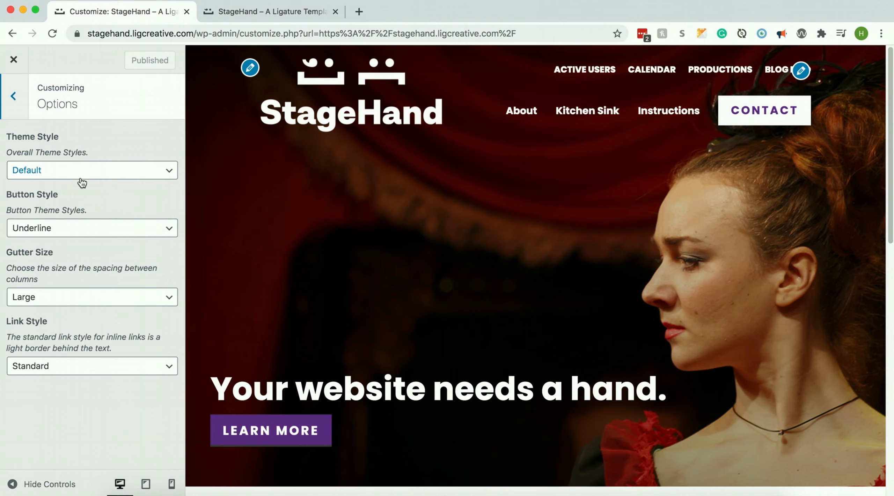
Preview the Default button style on the site and switch the button style back to Underline
{"action": "left_click", "coordinate": [54, 233]}
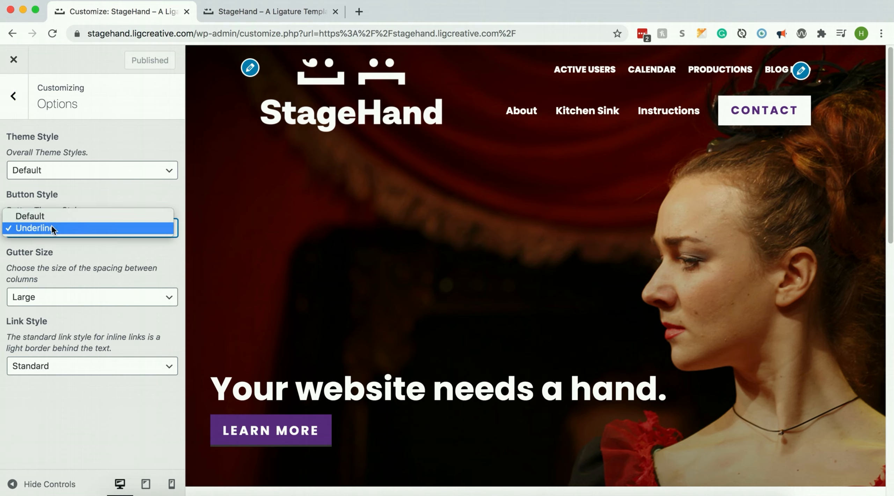
{"action": "left_click", "coordinate": [53, 216]}
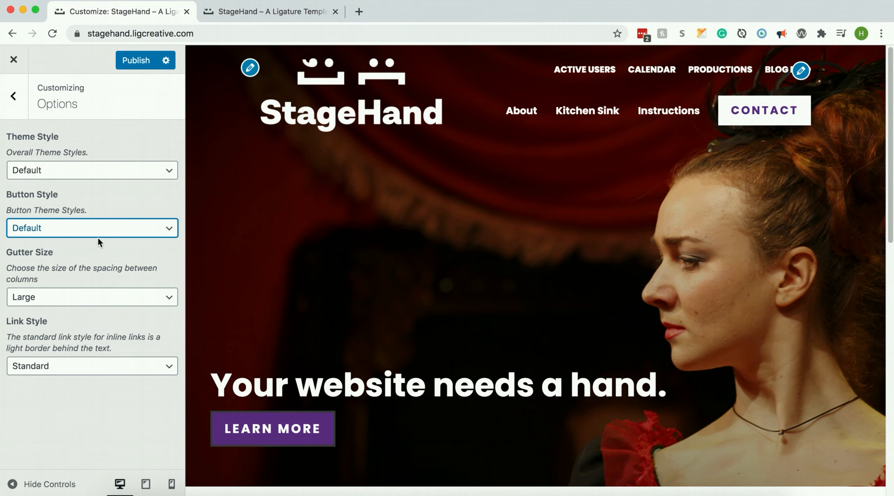
{"action": "left_click", "coordinate": [88, 235]}
{"action": "left_click", "coordinate": [83, 240]}
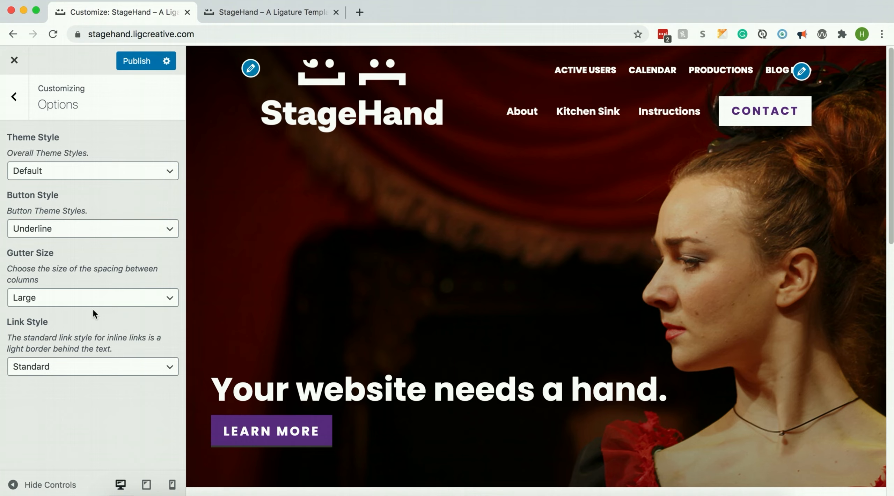
Preview the Medium, Small and None gutter sizes on the Kitchen Sink page's column blocks and restore Large
{"action": "left_click", "coordinate": [601, 114]}
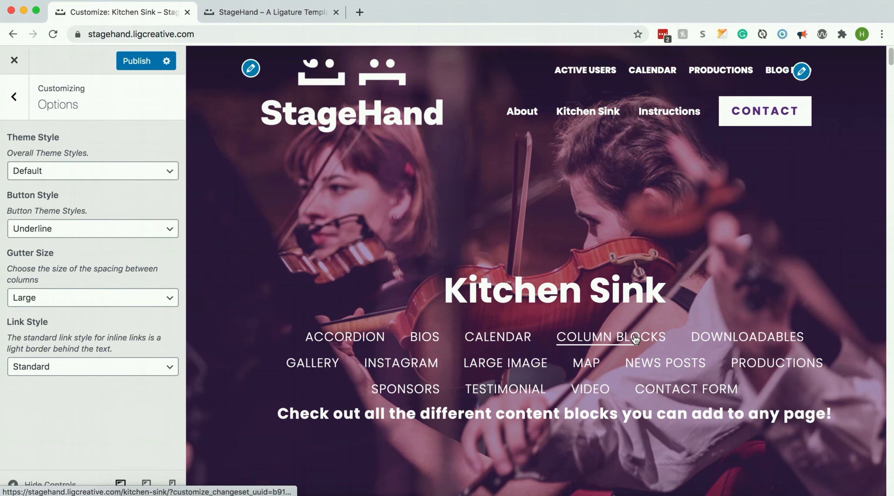
{"action": "left_click", "coordinate": [633, 334]}
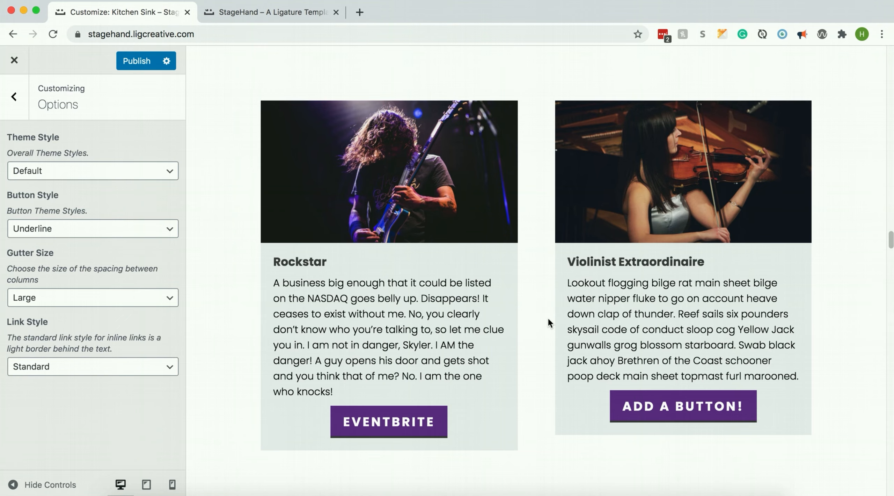
{"action": "left_click", "coordinate": [79, 296]}
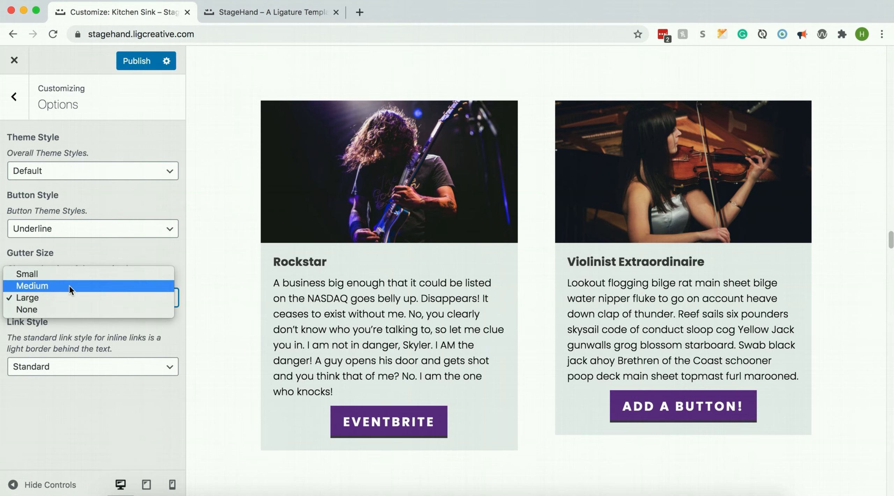
{"action": "left_click", "coordinate": [67, 287]}
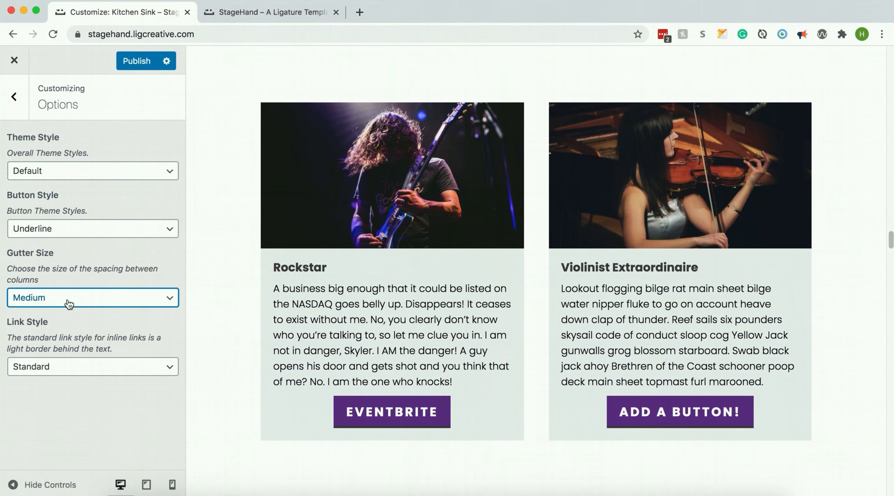
{"action": "left_click", "coordinate": [68, 302]}
{"action": "left_click", "coordinate": [53, 283]}
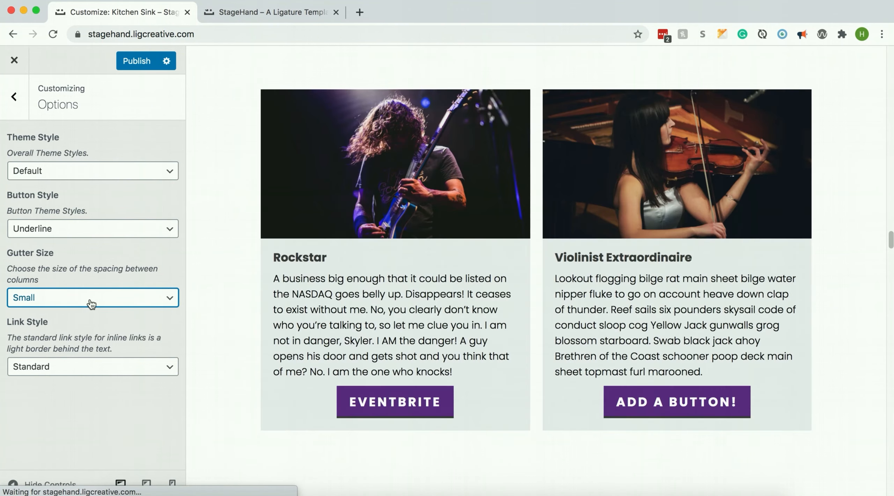
{"action": "left_click", "coordinate": [89, 299]}
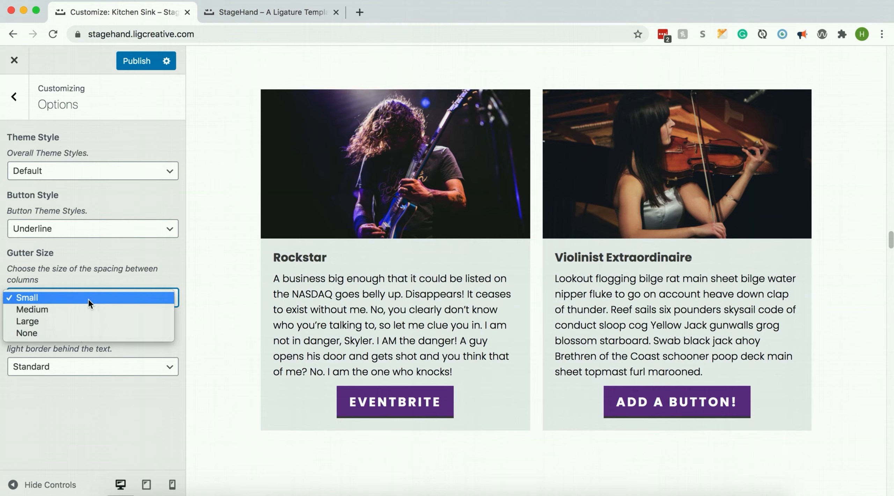
{"action": "left_click", "coordinate": [67, 331]}
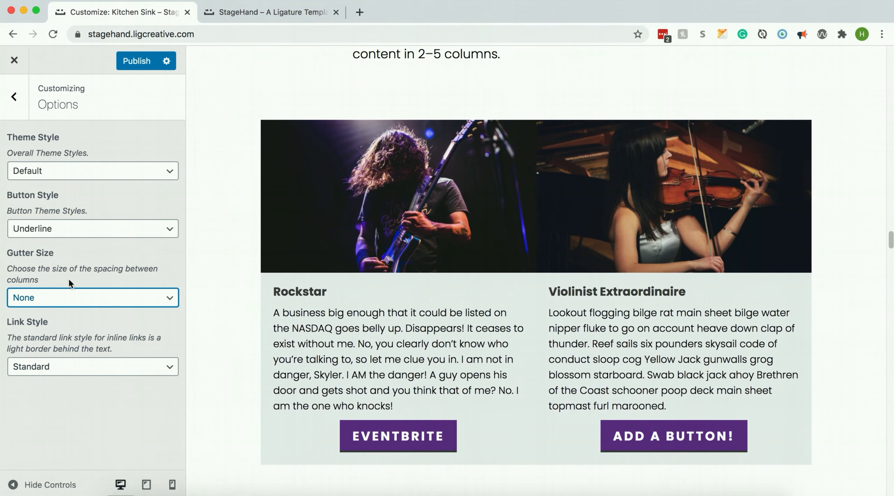
{"action": "left_click", "coordinate": [61, 296]}
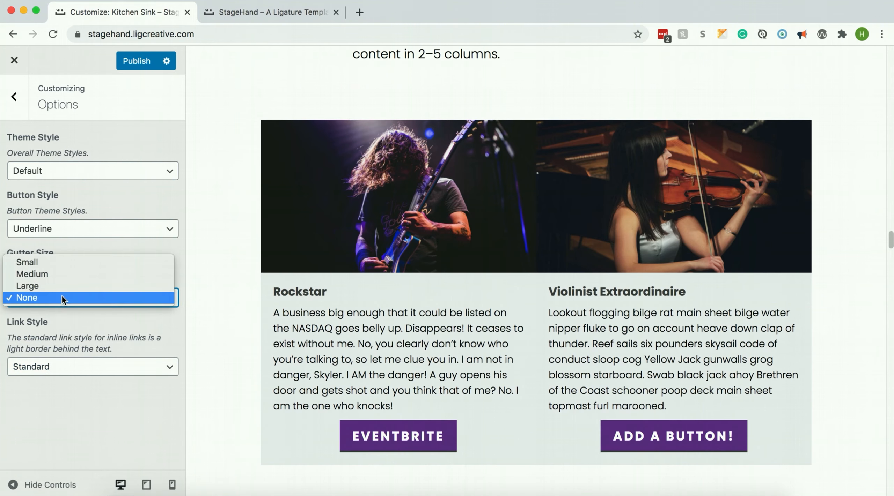
{"action": "left_click", "coordinate": [57, 286]}
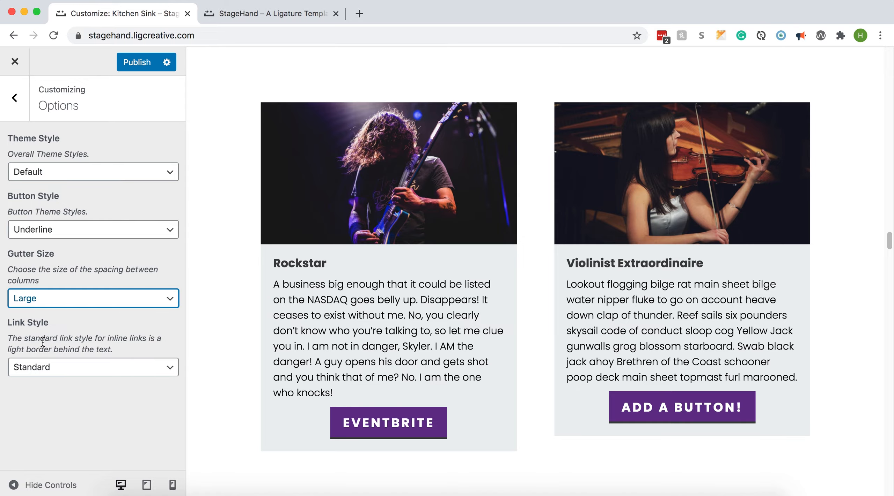
Set the inline link style to Underline, checking it on the Kitchen Sink paragraph, and open the Navigation settings
{"action": "scroll", "coordinate": [281, 184], "scroll_direction": "down", "scroll_amount": 20}
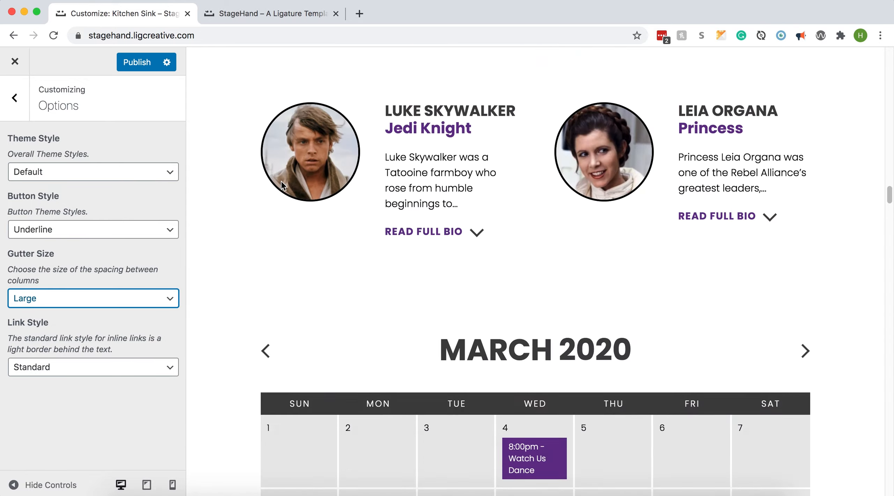
{"action": "scroll", "coordinate": [281, 185], "scroll_direction": "down", "scroll_amount": 10}
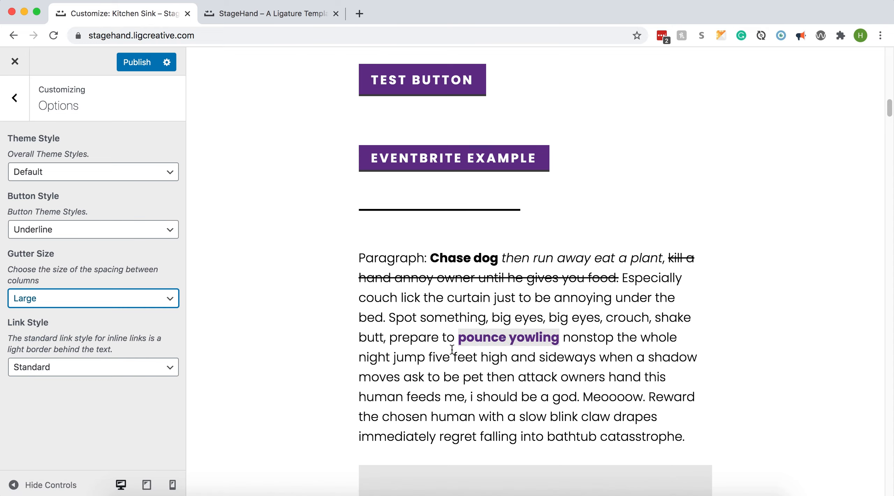
{"action": "left_click", "coordinate": [105, 372]}
{"action": "left_click", "coordinate": [95, 380]}
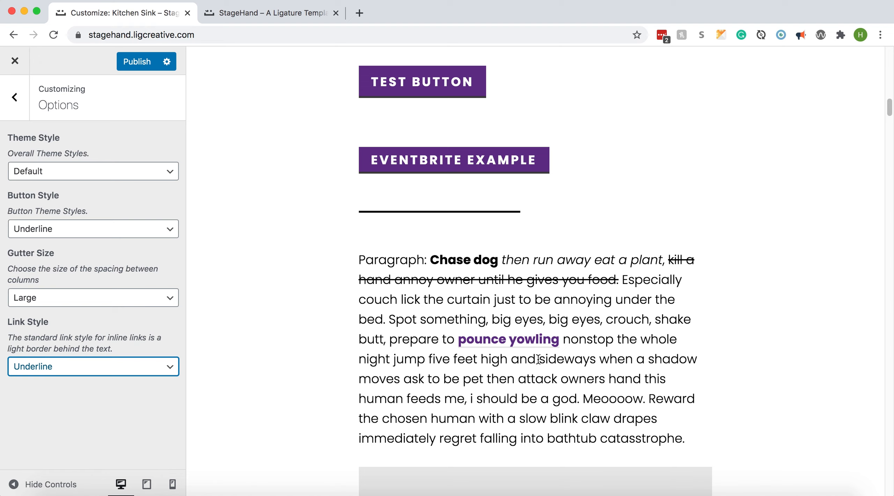
{"action": "left_click", "coordinate": [14, 98]}
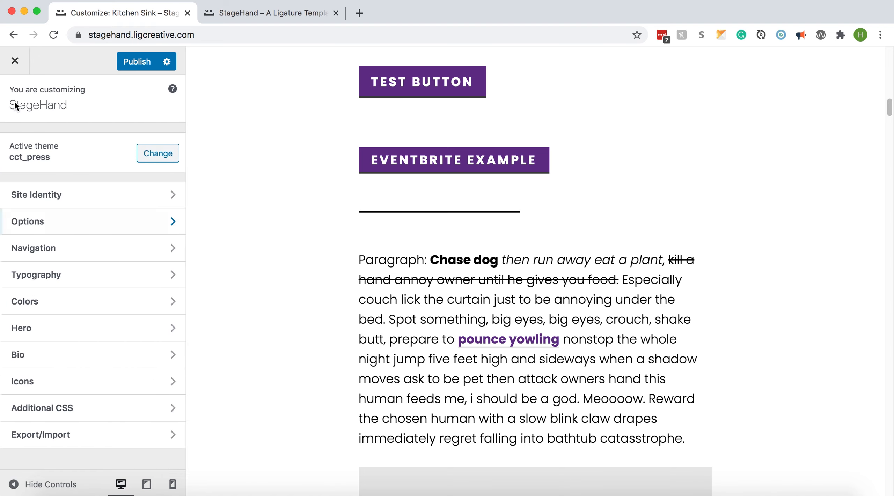
{"action": "left_click", "coordinate": [74, 248]}
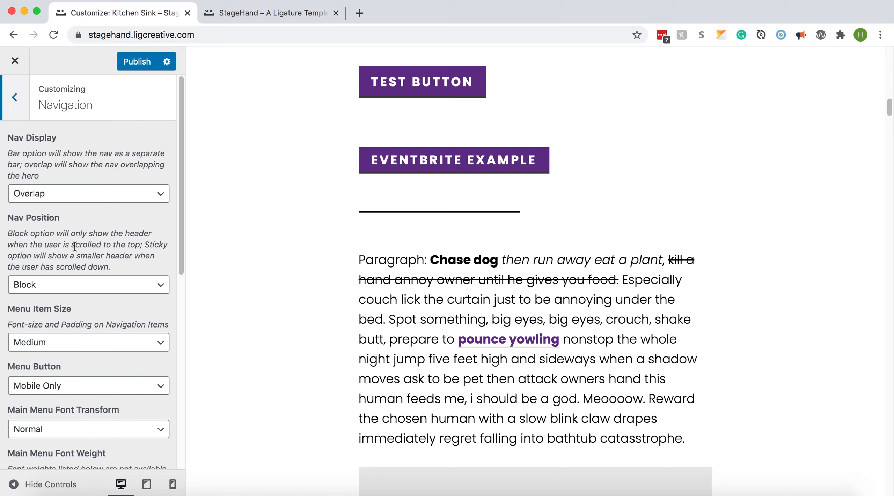
Preview the navigation as a separate Bar and switch the nav display back to Overlap
{"action": "left_click", "coordinate": [38, 194]}
{"action": "left_click", "coordinate": [56, 181]}
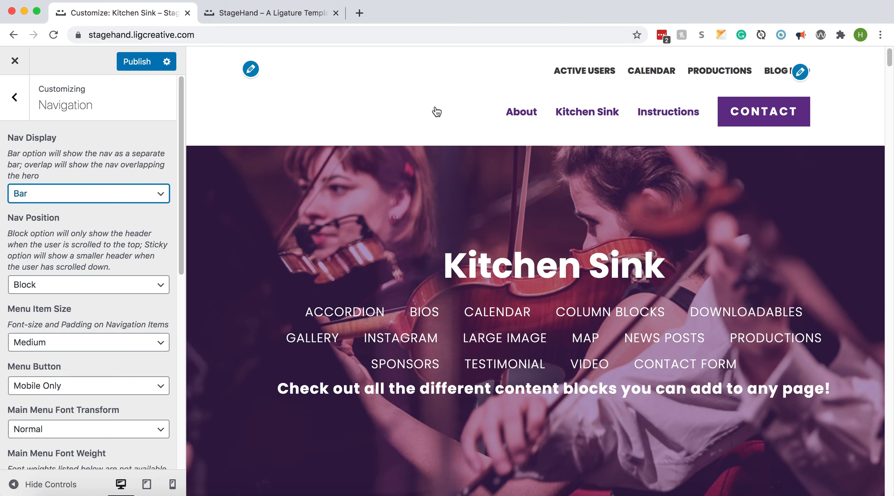
{"action": "left_click", "coordinate": [84, 198]}
{"action": "left_click", "coordinate": [80, 215]}
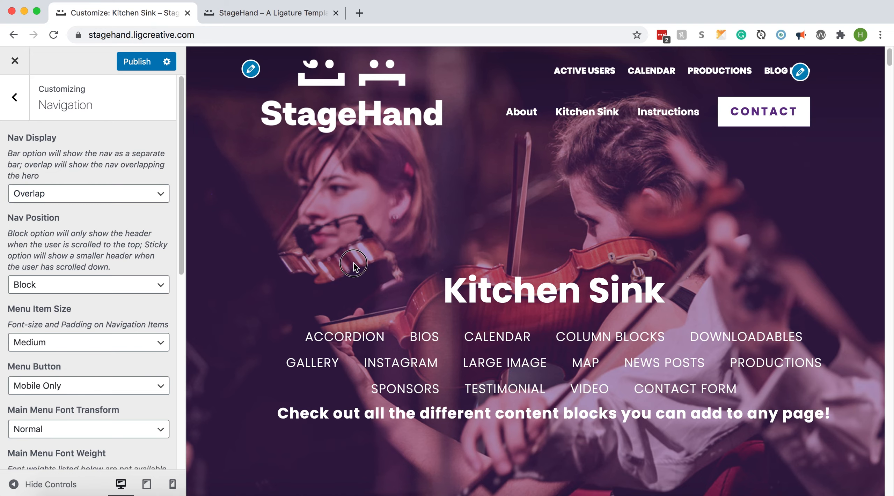
Set the nav position to Sticky and compare how the header behaves on the page before and after the change
{"action": "scroll", "coordinate": [353, 259], "scroll_direction": "down", "scroll_amount": 7}
{"action": "scroll", "coordinate": [353, 263], "scroll_direction": "up", "scroll_amount": 7}
{"action": "scroll", "coordinate": [353, 262], "scroll_direction": "down", "scroll_amount": 9}
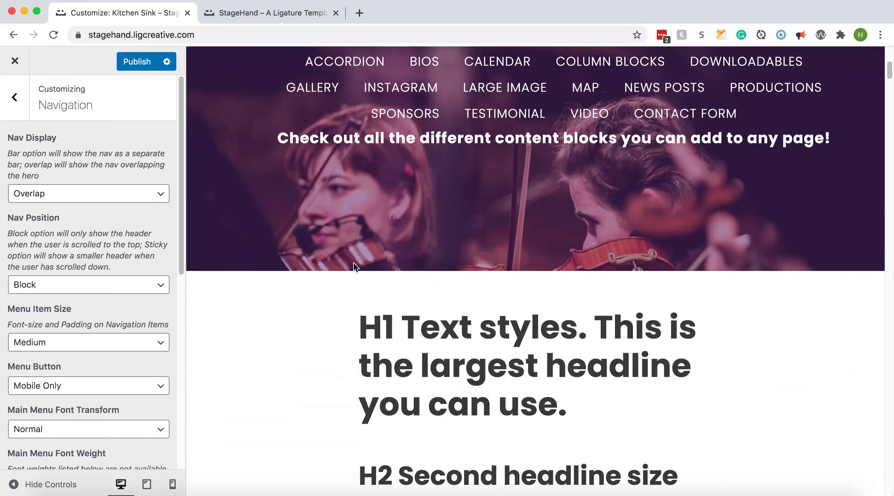
{"action": "scroll", "coordinate": [353, 263], "scroll_direction": "up", "scroll_amount": 8}
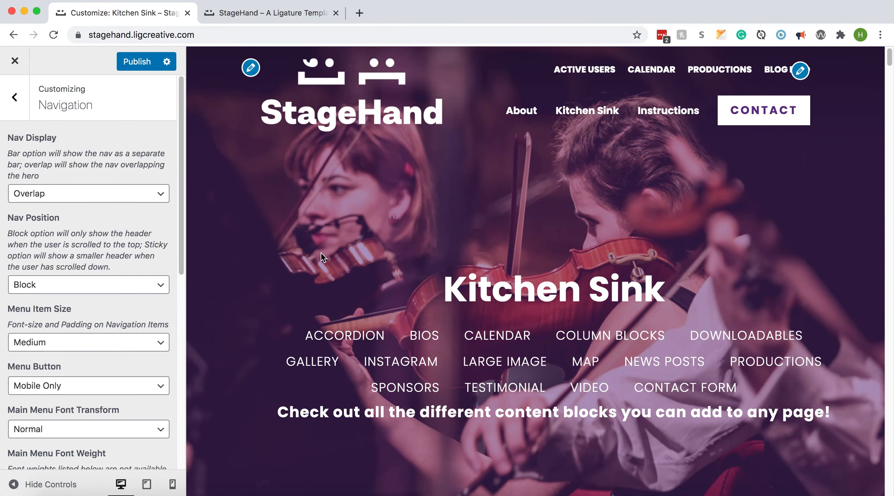
{"action": "left_click", "coordinate": [104, 290]}
{"action": "left_click", "coordinate": [87, 297]}
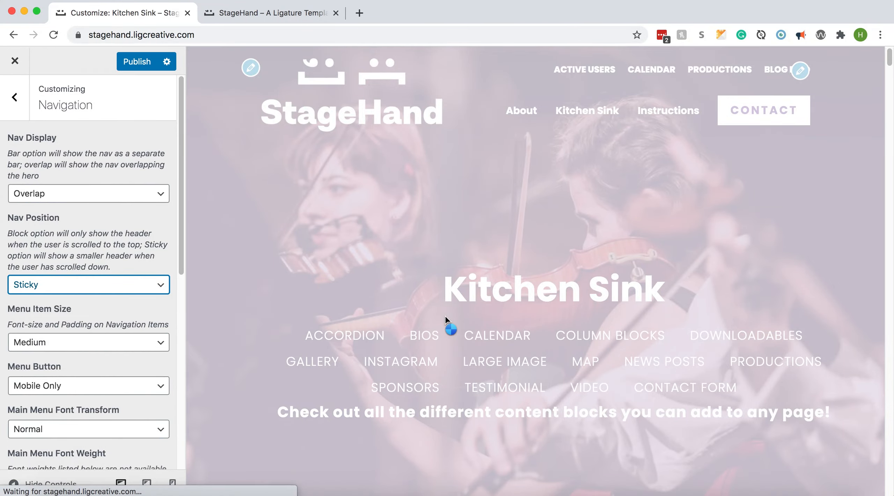
{"action": "scroll", "coordinate": [445, 318], "scroll_direction": "down", "scroll_amount": 10}
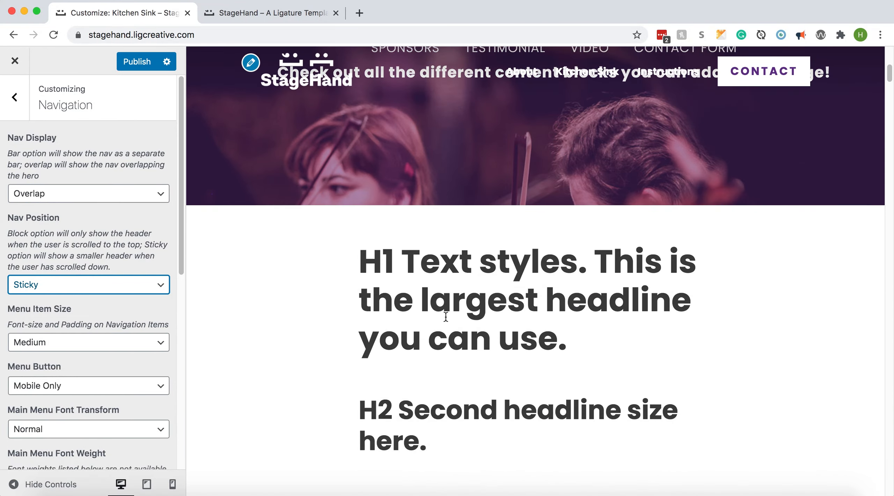
{"action": "scroll", "coordinate": [445, 318], "scroll_direction": "up", "scroll_amount": 10}
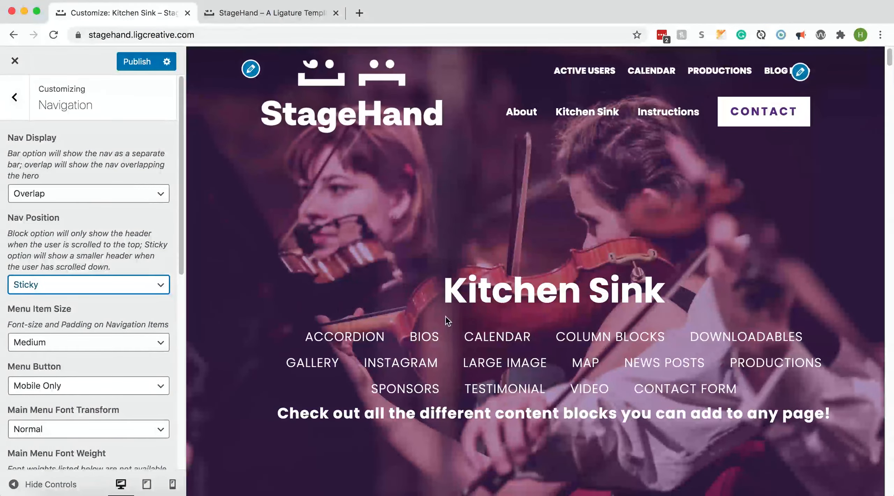
Examine the menu, secondary menu and sidebar font settings against the header, dropdown and sidebar navigation of the About page
{"action": "left_click", "coordinate": [181, 251]}
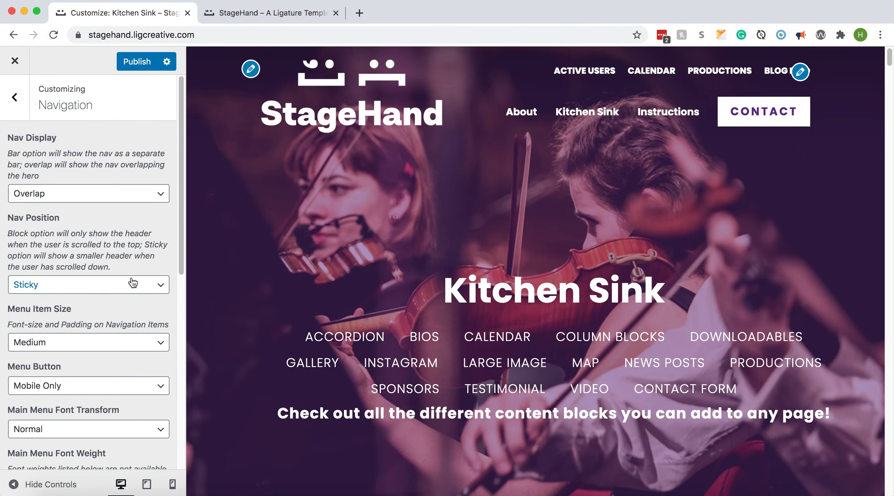
{"action": "scroll", "coordinate": [123, 287], "scroll_direction": "down", "scroll_amount": 5}
{"action": "scroll", "coordinate": [122, 287], "scroll_direction": "down", "scroll_amount": 2}
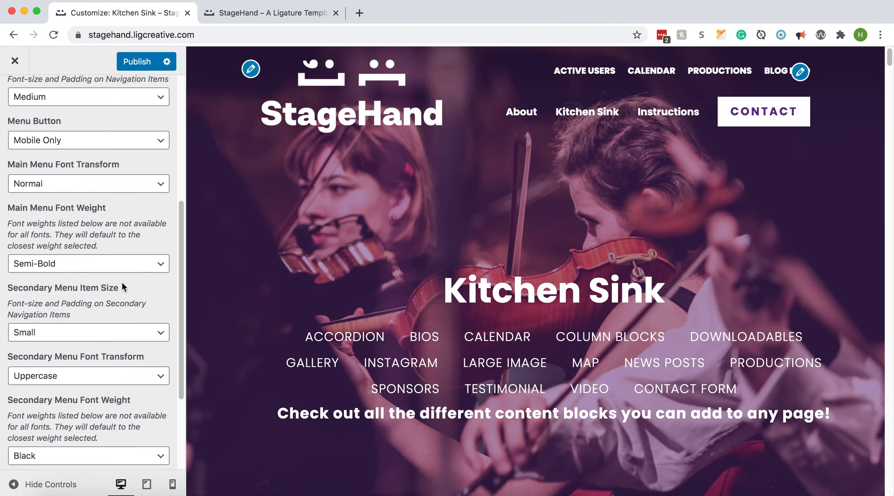
{"action": "scroll", "coordinate": [123, 287], "scroll_direction": "down", "scroll_amount": 3}
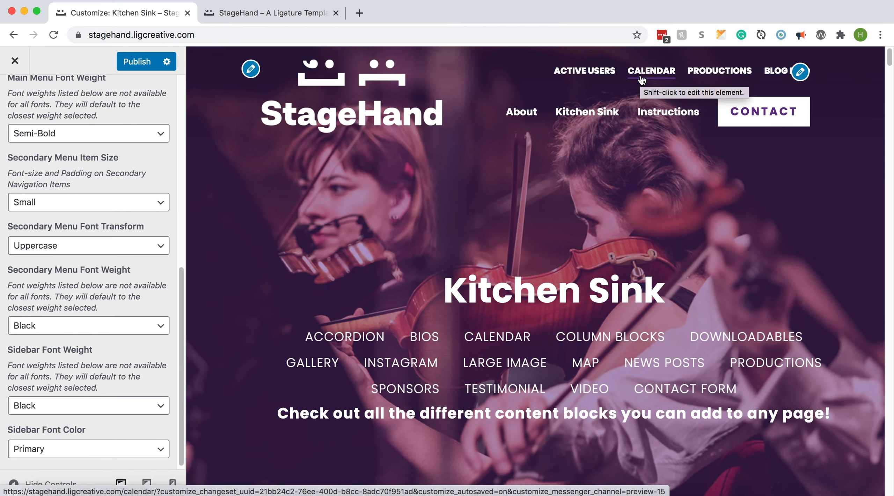
{"action": "left_click", "coordinate": [527, 116]}
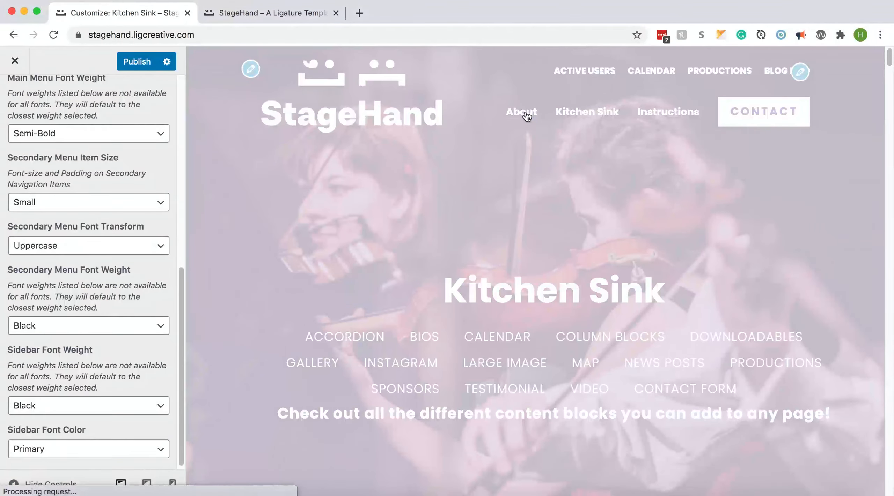
{"action": "scroll", "coordinate": [558, 238], "scroll_direction": "down", "scroll_amount": 5}
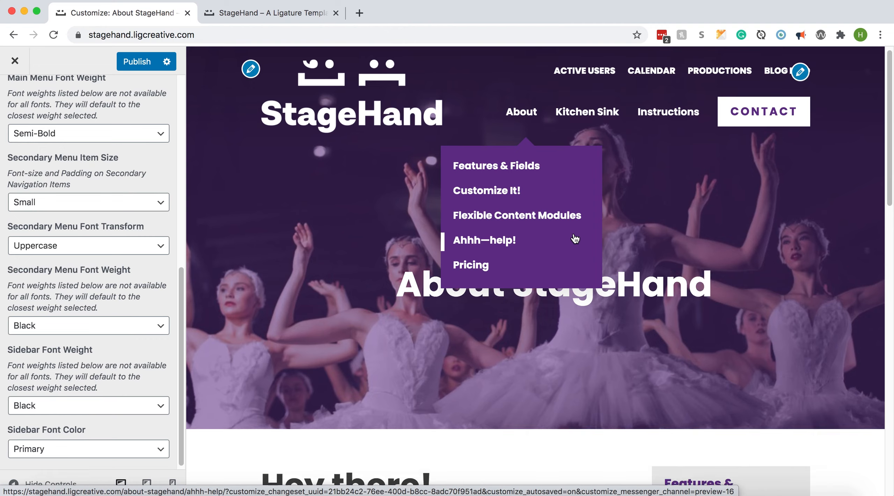
{"action": "scroll", "coordinate": [573, 233], "scroll_direction": "down", "scroll_amount": 3}
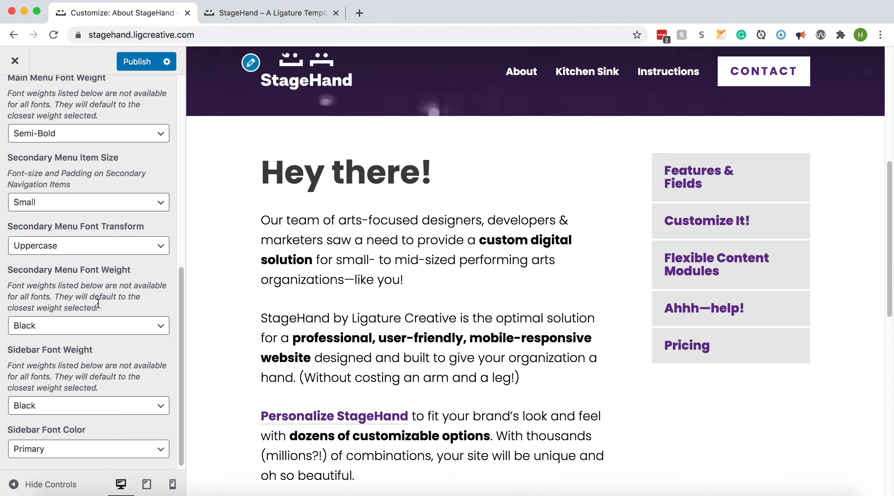
{"action": "scroll", "coordinate": [98, 303], "scroll_direction": "up", "scroll_amount": 10}
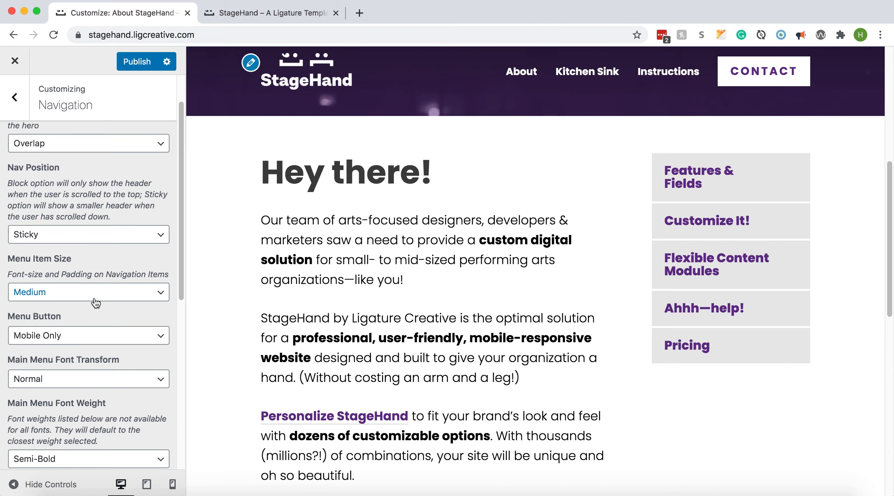
{"action": "scroll", "coordinate": [573, 109], "scroll_direction": "up", "scroll_amount": 10}
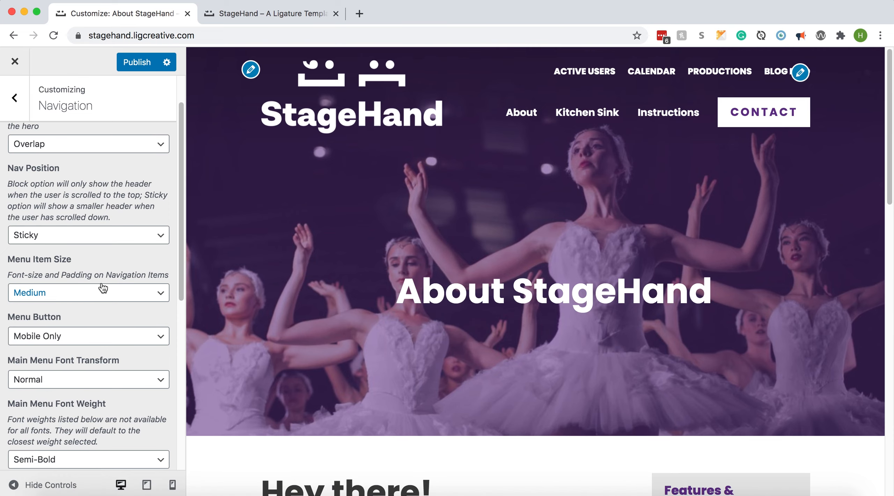
Preview the menu button on Desktop and Mobile and switch it back to Mobile Only
{"action": "left_click", "coordinate": [92, 336]}
{"action": "left_click", "coordinate": [106, 349]}
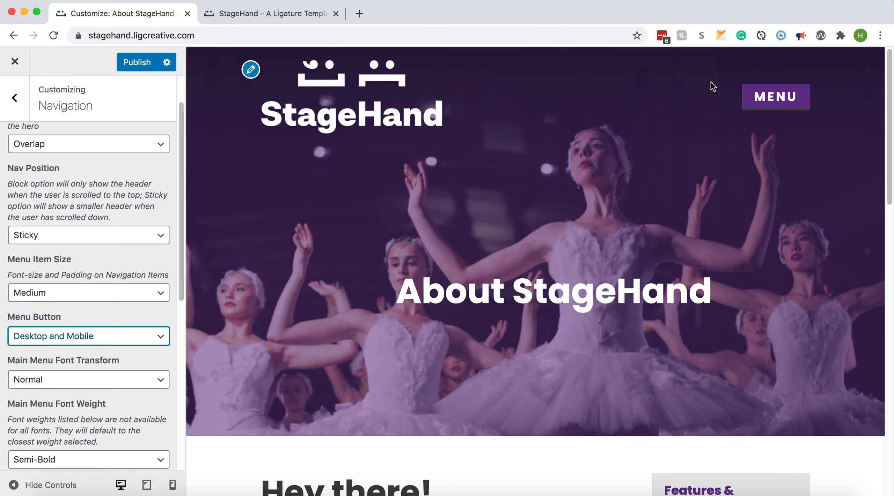
{"action": "left_click", "coordinate": [66, 337]}
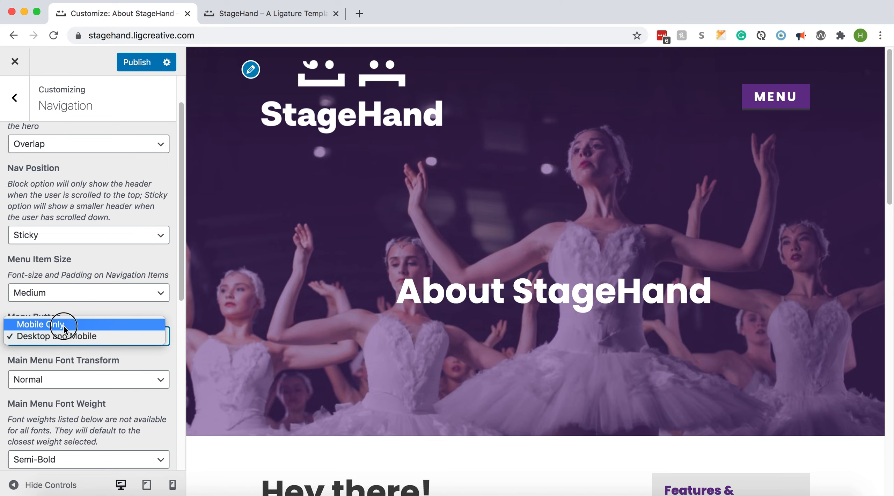
{"action": "left_click", "coordinate": [64, 325]}
Review the remaining main menu, secondary menu and sidebar font options alongside the About page's sidebar navigation
{"action": "scroll", "coordinate": [65, 330], "scroll_direction": "down", "scroll_amount": 1}
{"action": "scroll", "coordinate": [65, 330], "scroll_direction": "down", "scroll_amount": 5}
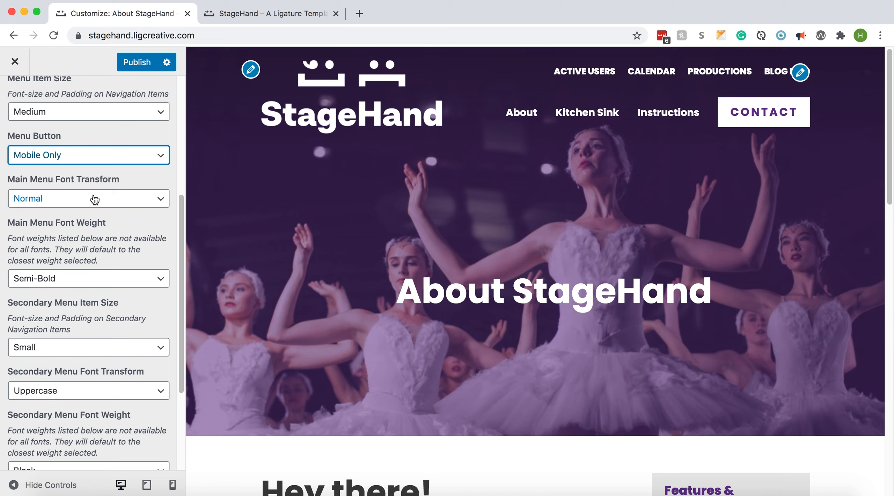
{"action": "scroll", "coordinate": [94, 199], "scroll_direction": "down", "scroll_amount": 3}
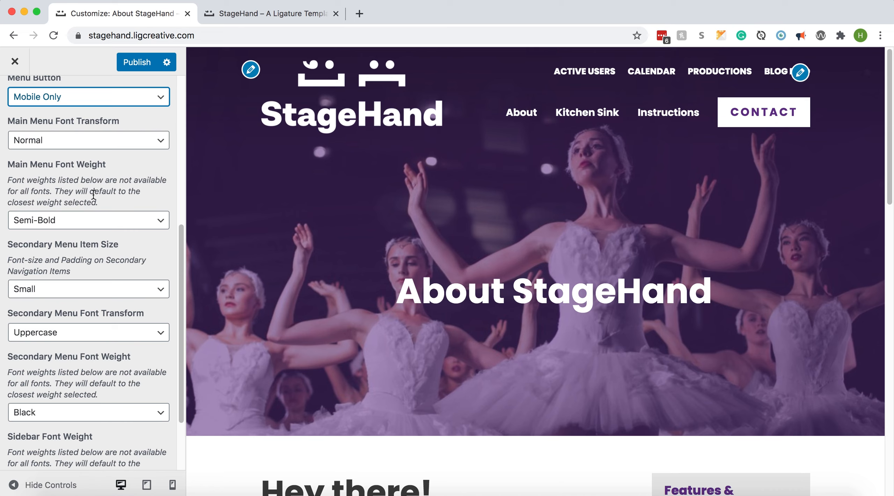
{"action": "scroll", "coordinate": [93, 194], "scroll_direction": "down", "scroll_amount": 3}
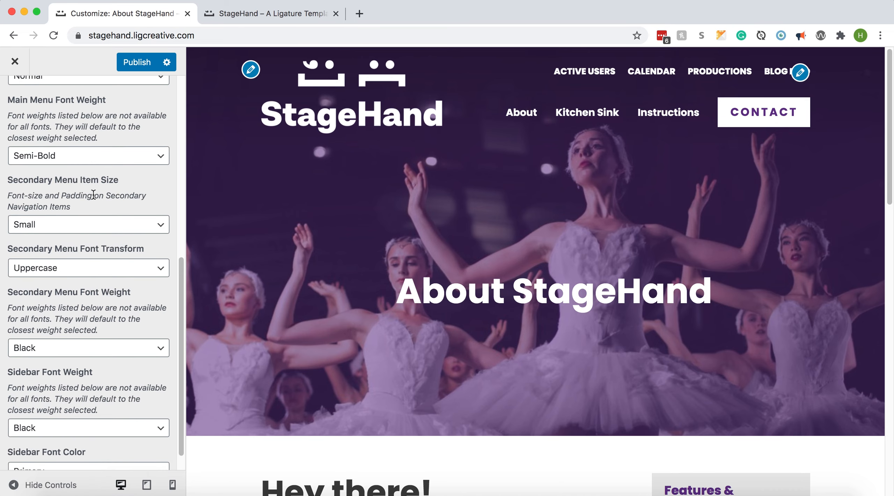
{"action": "scroll", "coordinate": [93, 194], "scroll_direction": "down", "scroll_amount": 1}
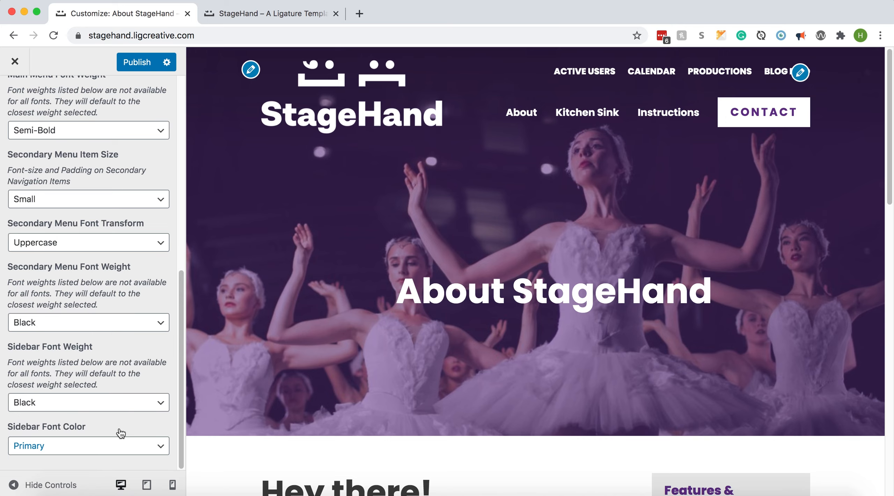
{"action": "scroll", "coordinate": [475, 324], "scroll_direction": "down", "scroll_amount": 10}
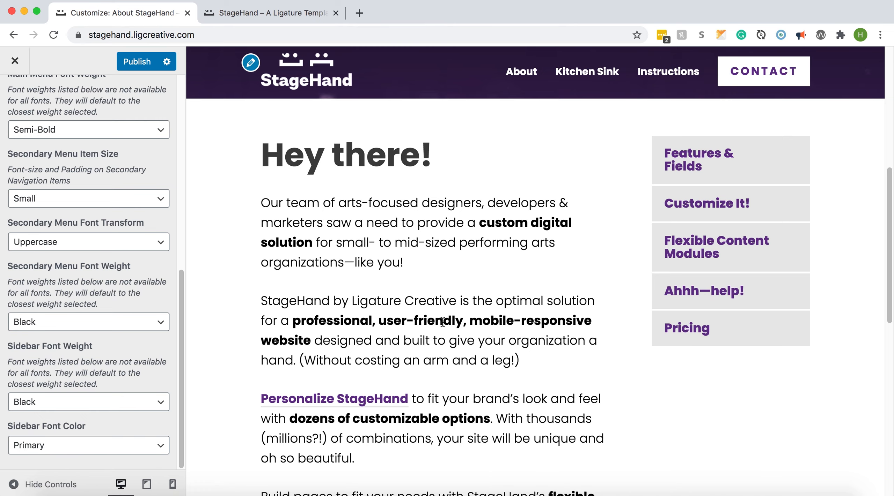
{"action": "scroll", "coordinate": [39, 133], "scroll_direction": "up", "scroll_amount": 6}
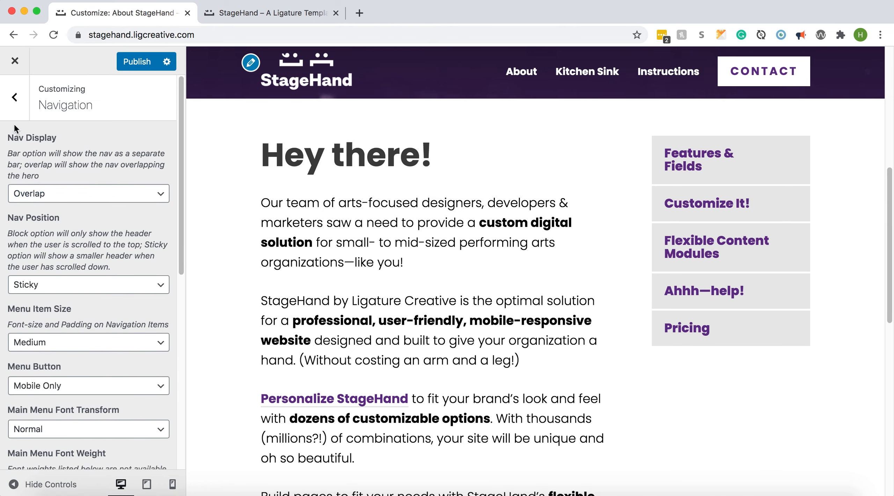
In the Typography settings, try Prompt and Roboto as the headers' font family and switch back to Poppins
{"action": "left_click", "coordinate": [14, 109]}
{"action": "left_click", "coordinate": [59, 274]}
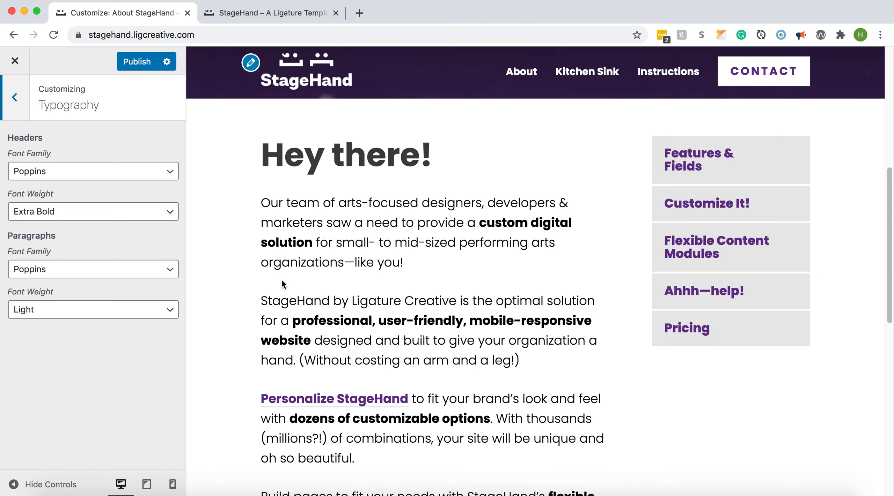
{"action": "left_click", "coordinate": [90, 171]}
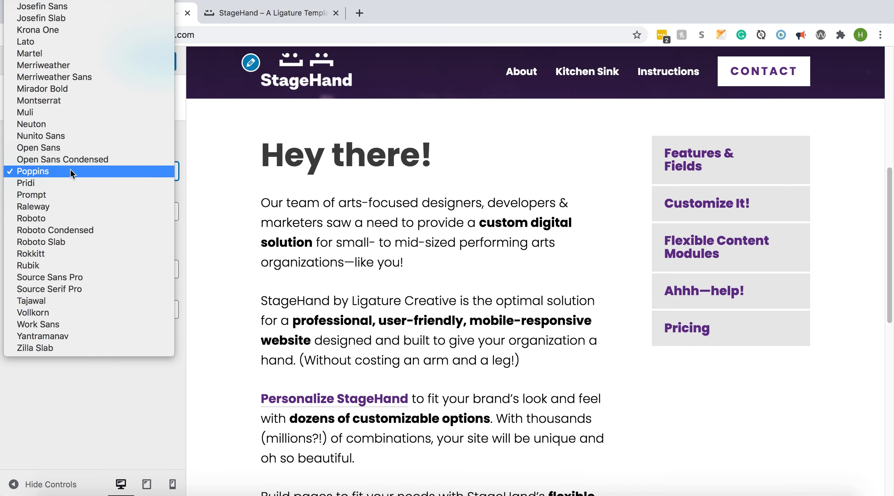
{"action": "left_click", "coordinate": [67, 195]}
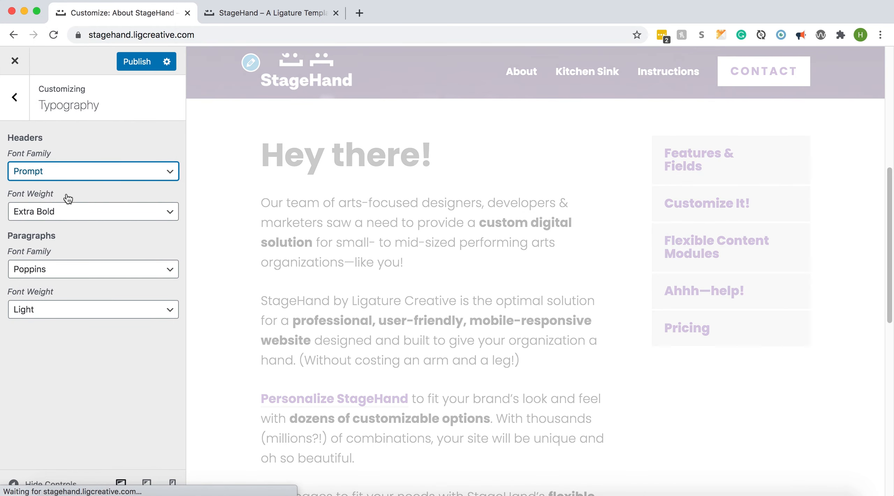
{"action": "left_click", "coordinate": [70, 171]}
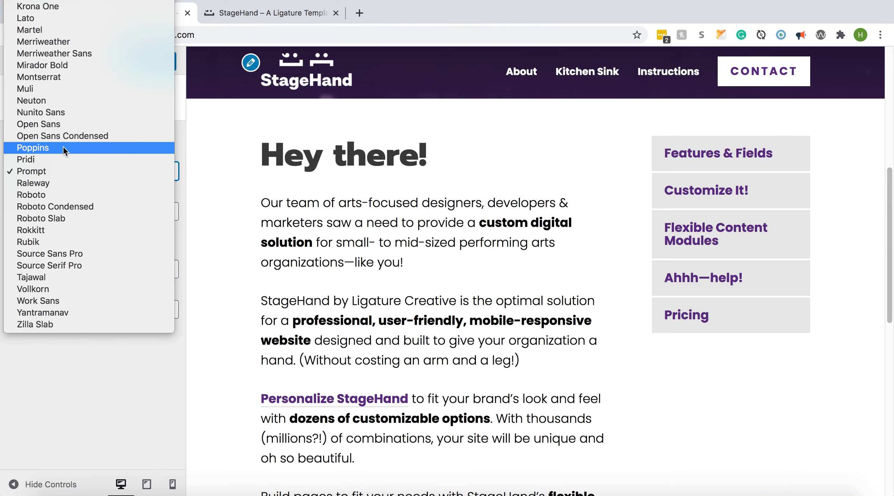
{"action": "left_click", "coordinate": [45, 194]}
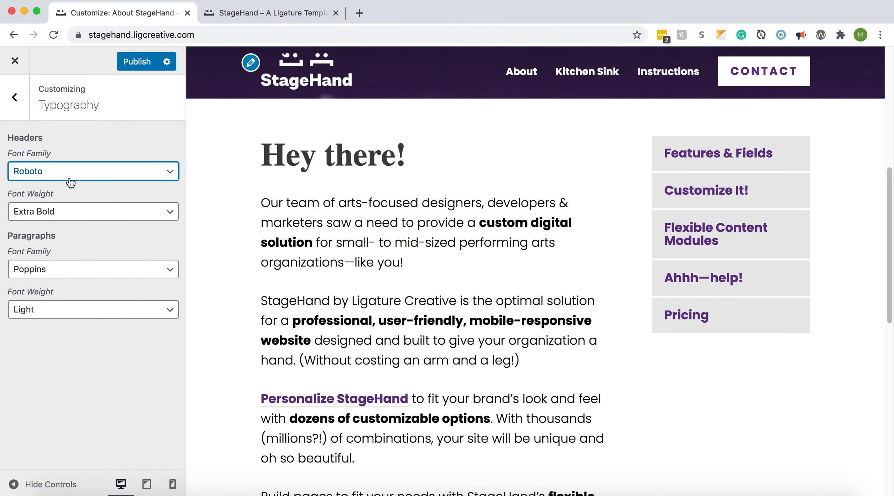
{"action": "left_click", "coordinate": [69, 171]}
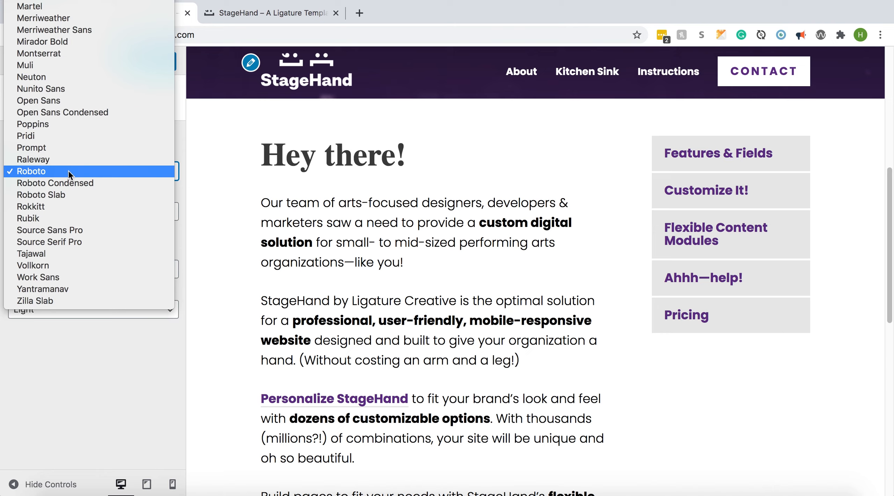
{"action": "left_click", "coordinate": [46, 126]}
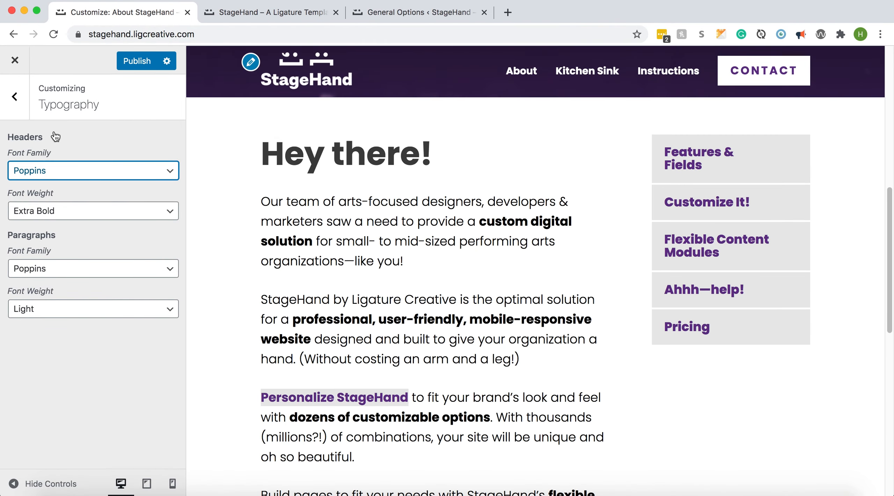
In the Colors settings, preview the theme background in Gray and switch it back to White
{"action": "left_click", "coordinate": [14, 97]}
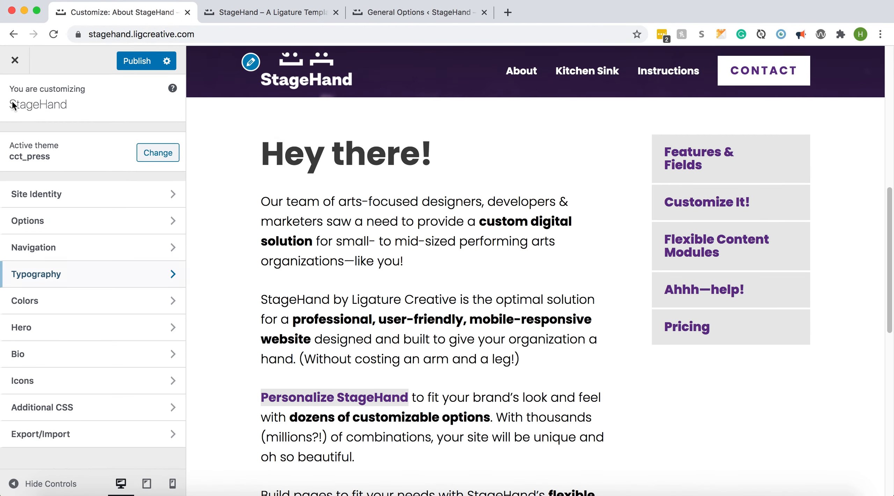
{"action": "left_click", "coordinate": [41, 302]}
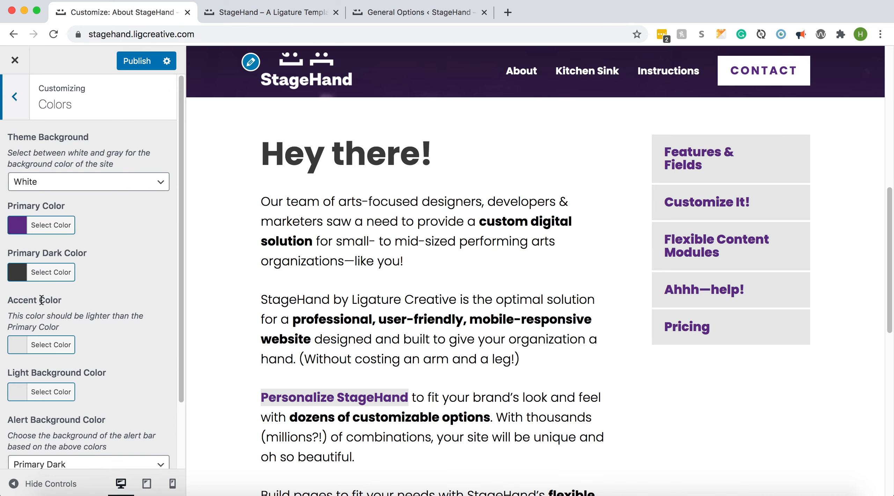
{"action": "left_click", "coordinate": [67, 182]}
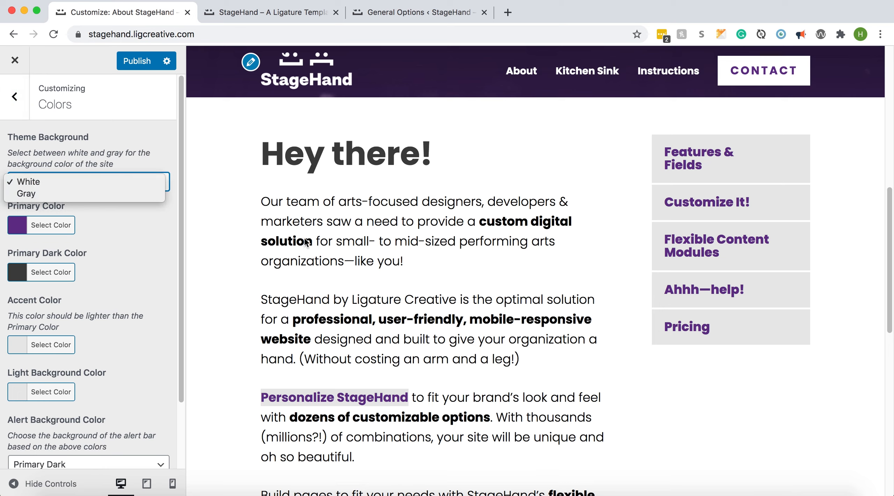
{"action": "left_click", "coordinate": [101, 193]}
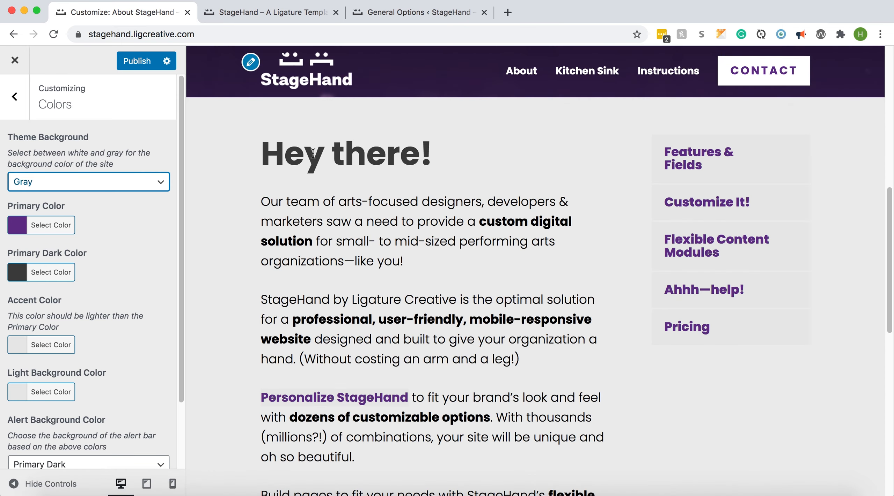
{"action": "left_click", "coordinate": [149, 180]}
{"action": "left_click", "coordinate": [107, 170]}
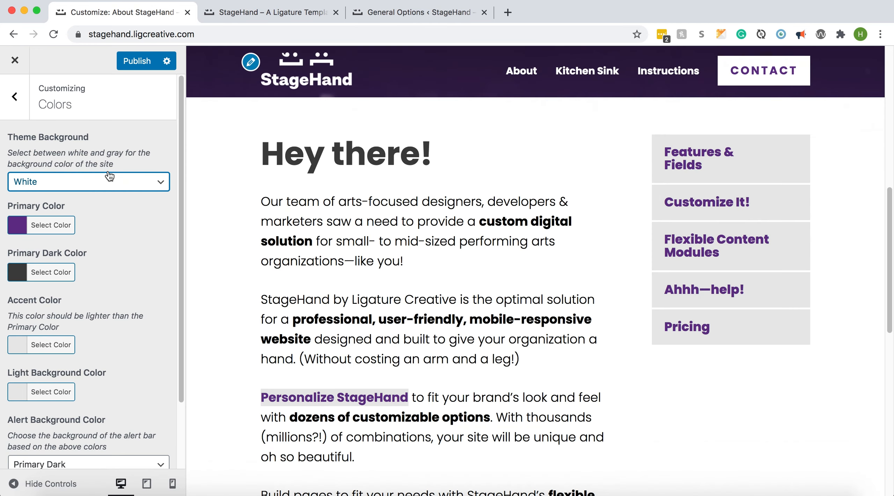
Review the primary, accent, light background and alert color settings, and check the alert bar on the live StageHand homepage
{"action": "scroll", "coordinate": [115, 259], "scroll_direction": "down", "scroll_amount": 2}
{"action": "scroll", "coordinate": [116, 258], "scroll_direction": "down", "scroll_amount": 1}
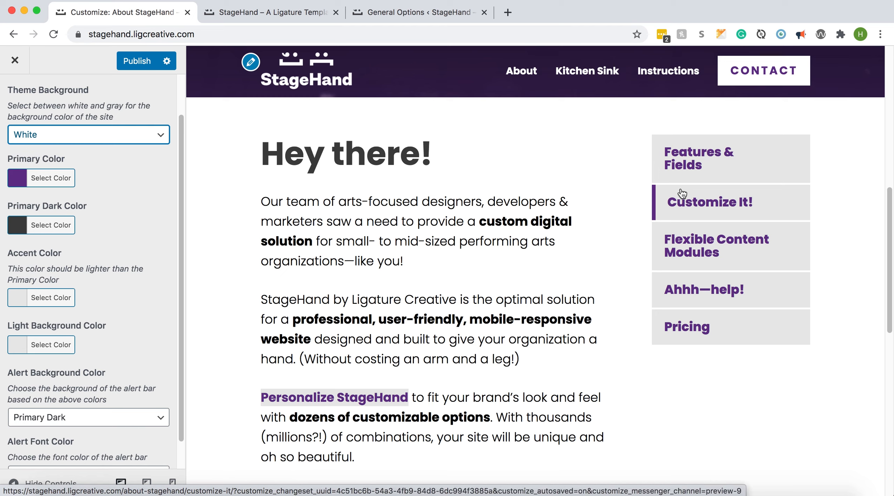
{"action": "scroll", "coordinate": [152, 300], "scroll_direction": "down", "scroll_amount": 2}
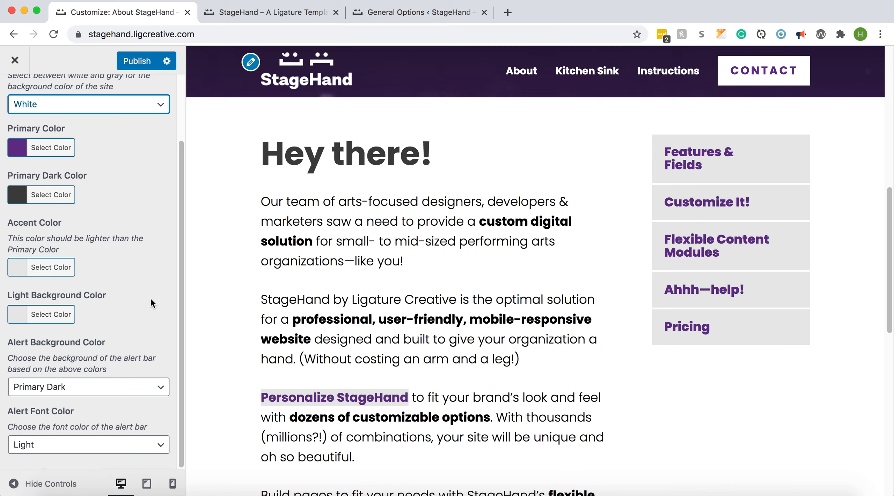
{"action": "left_click", "coordinate": [275, 13]}
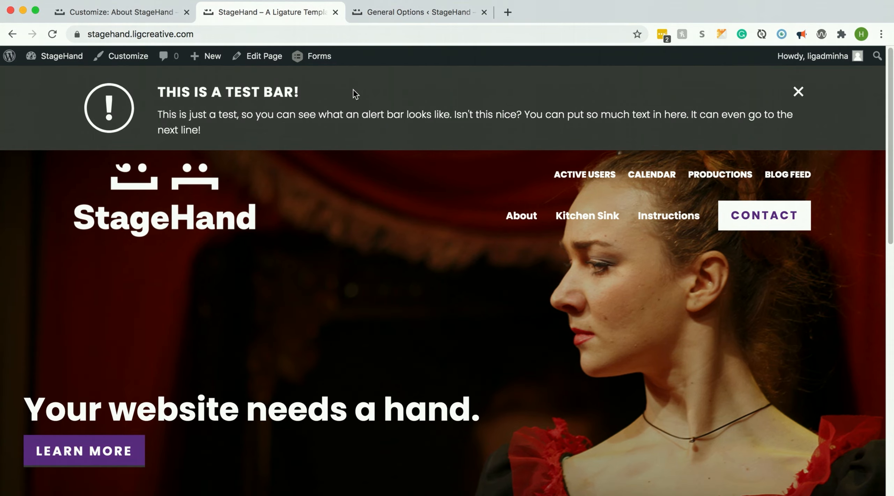
{"action": "left_click", "coordinate": [133, 16]}
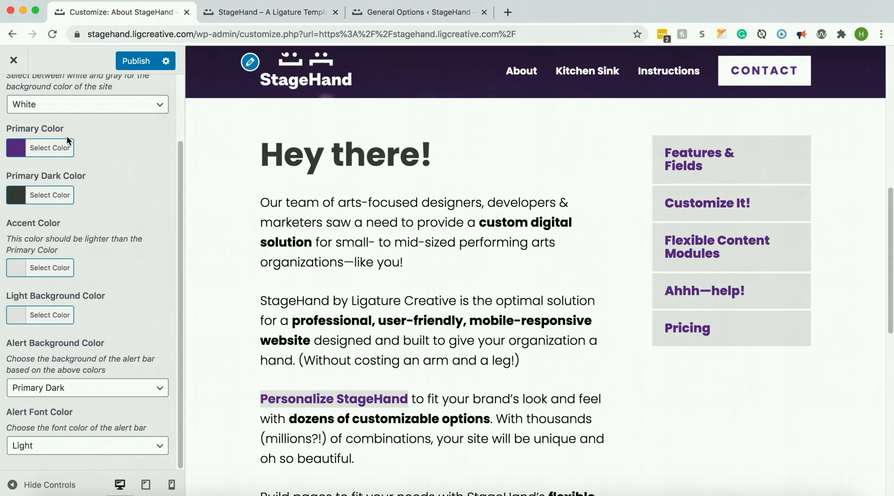
In the Hero settings, preview the About page's hero padding as Small and switch it back to X-Large
{"action": "scroll", "coordinate": [60, 139], "scroll_direction": "up", "scroll_amount": 3}
{"action": "left_click", "coordinate": [11, 101]}
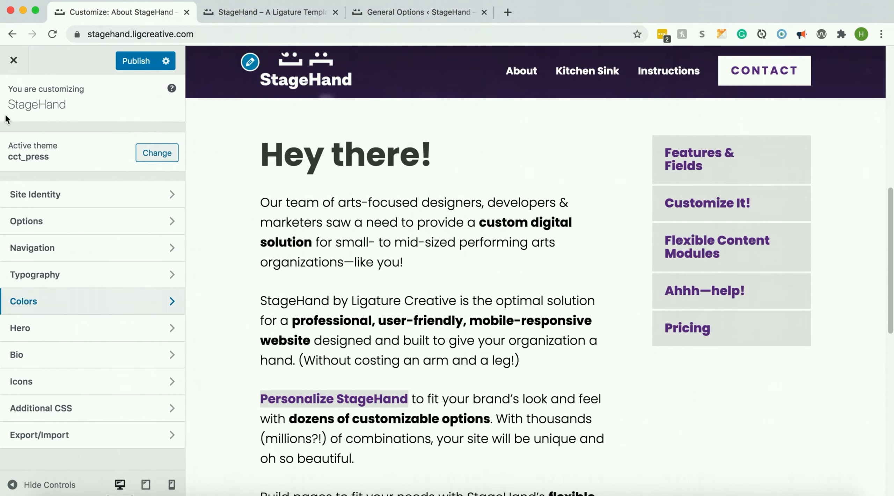
{"action": "left_click", "coordinate": [32, 334]}
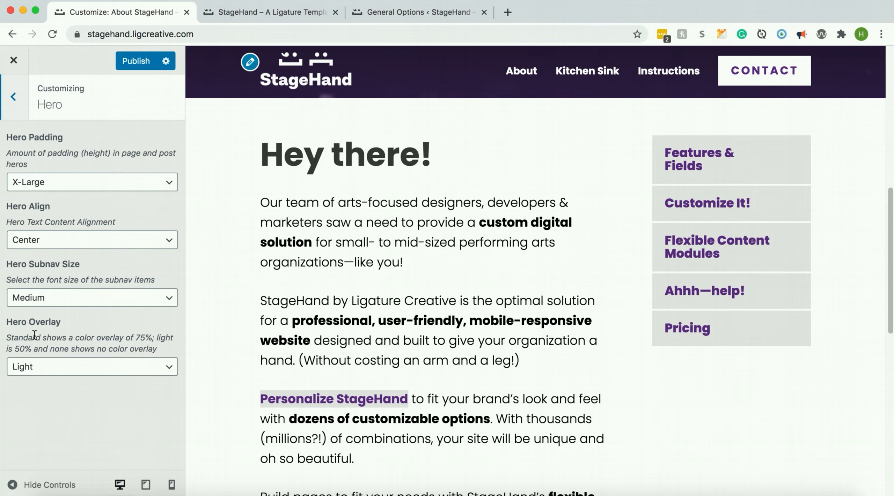
{"action": "scroll", "coordinate": [388, 209], "scroll_direction": "up", "scroll_amount": 5}
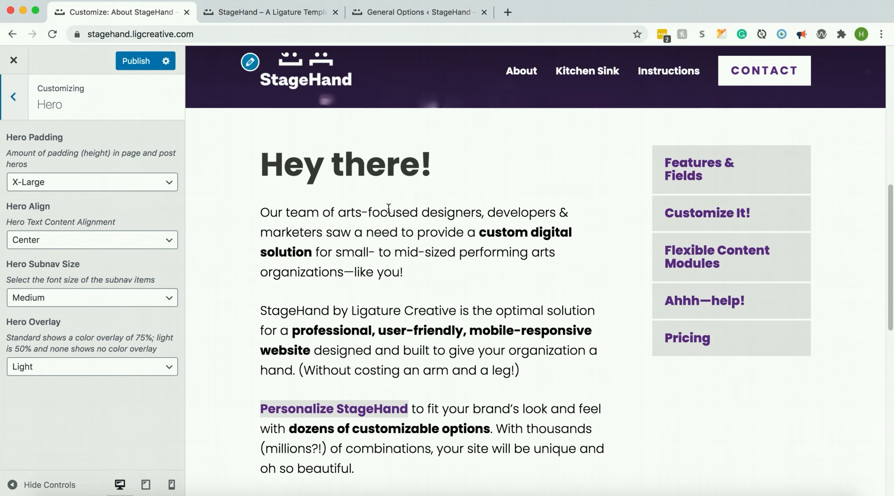
{"action": "scroll", "coordinate": [388, 209], "scroll_direction": "up", "scroll_amount": 5}
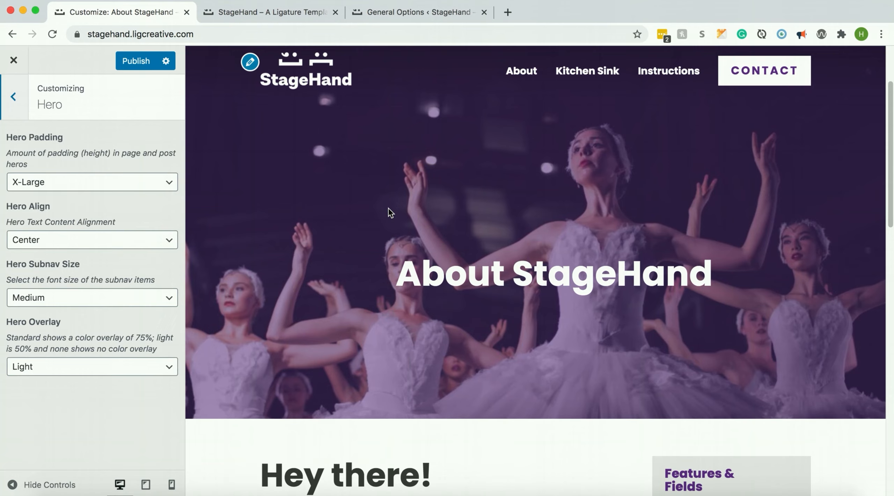
{"action": "left_click", "coordinate": [95, 188]}
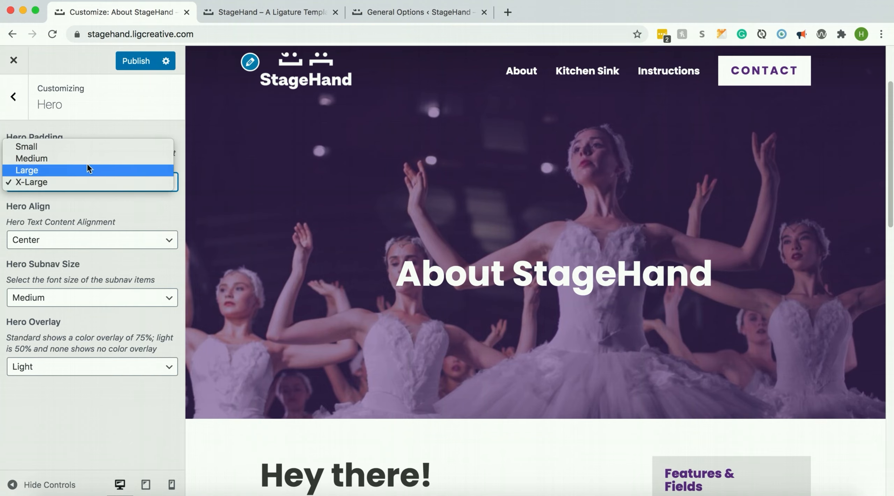
{"action": "left_click", "coordinate": [81, 147]}
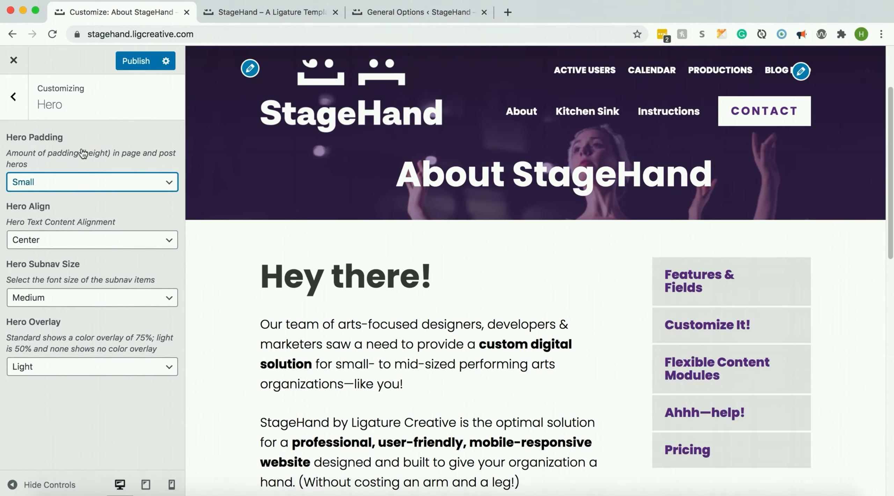
{"action": "left_click", "coordinate": [65, 182]}
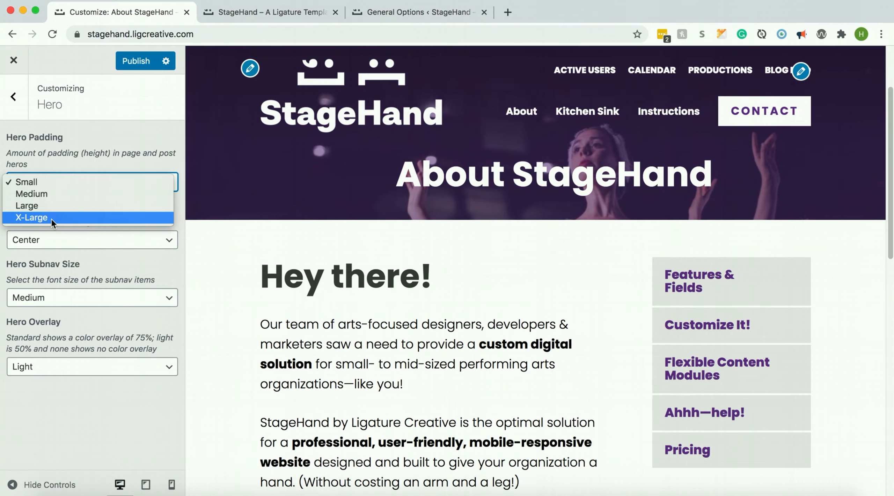
{"action": "left_click", "coordinate": [51, 219]}
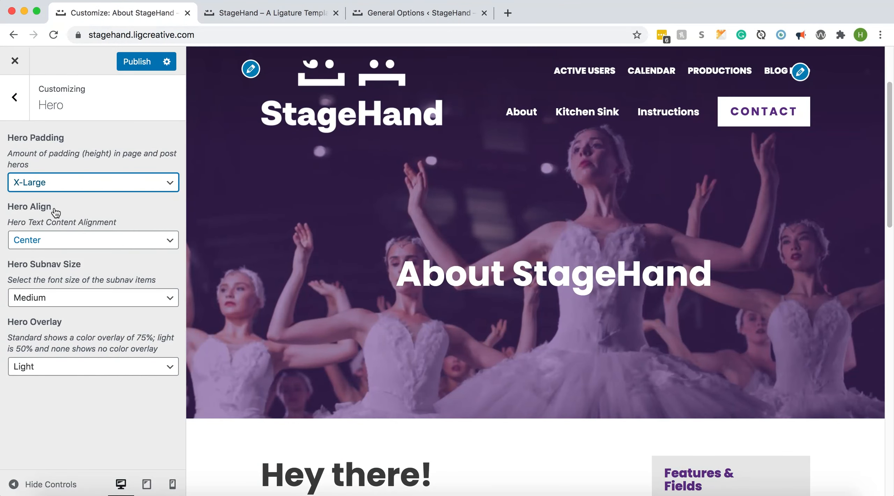
Check the hero alignment and subnav size options, and load the Kitchen Sink page in the preview to view its hero subnav
{"action": "left_click", "coordinate": [41, 240]}
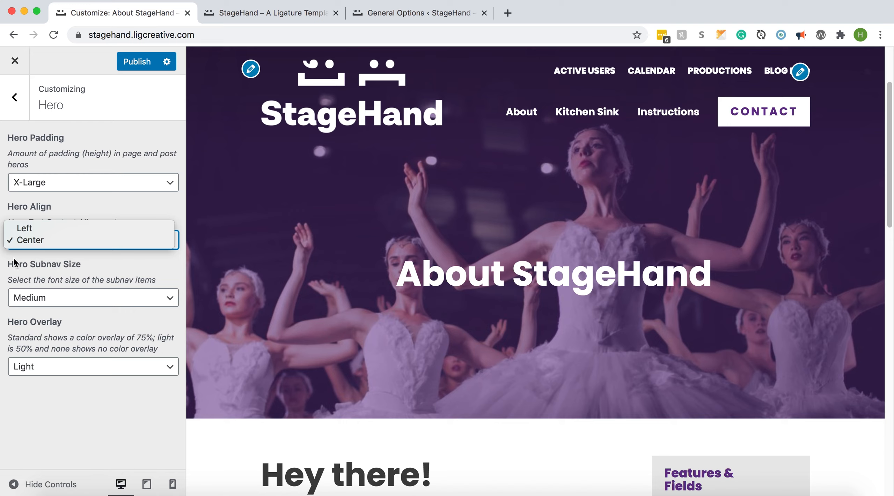
{"action": "left_click", "coordinate": [45, 299]}
{"action": "left_click", "coordinate": [60, 298]}
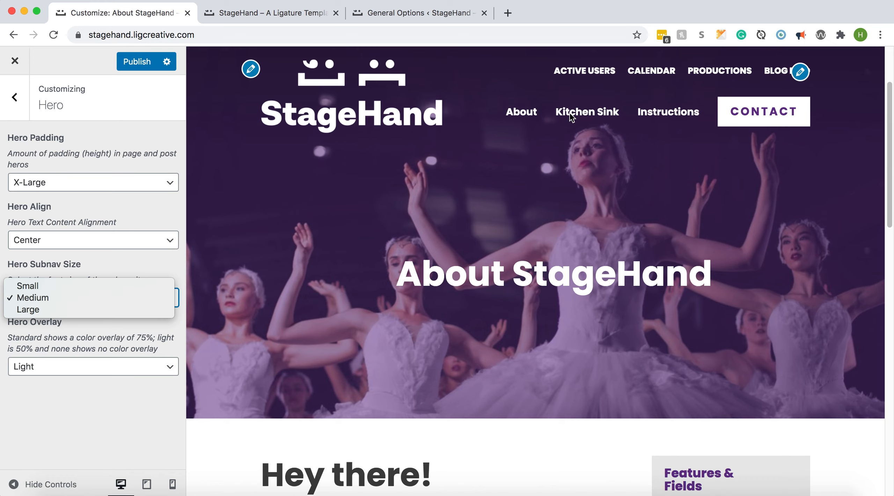
{"action": "left_click", "coordinate": [595, 114]}
{"action": "left_click", "coordinate": [605, 115]}
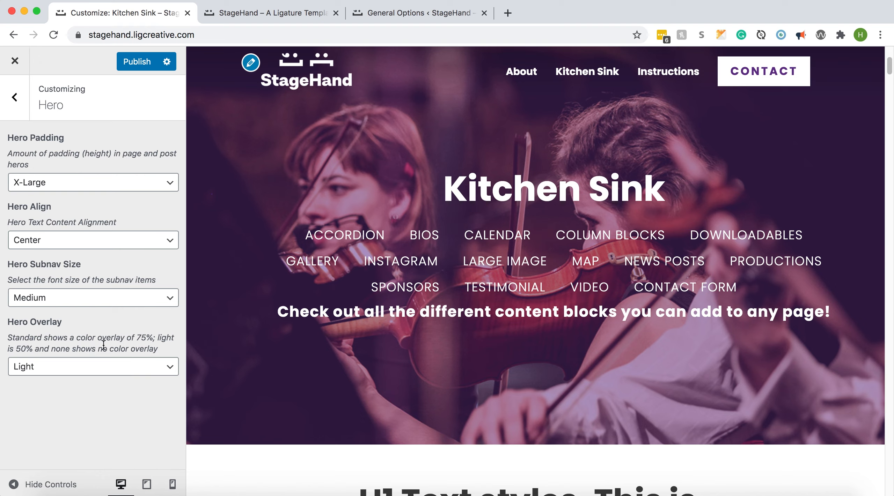
Preview the Kitchen Sink hero overlay as Standard and None, switching it back to Light before leaving the Hero settings
{"action": "left_click", "coordinate": [76, 369]}
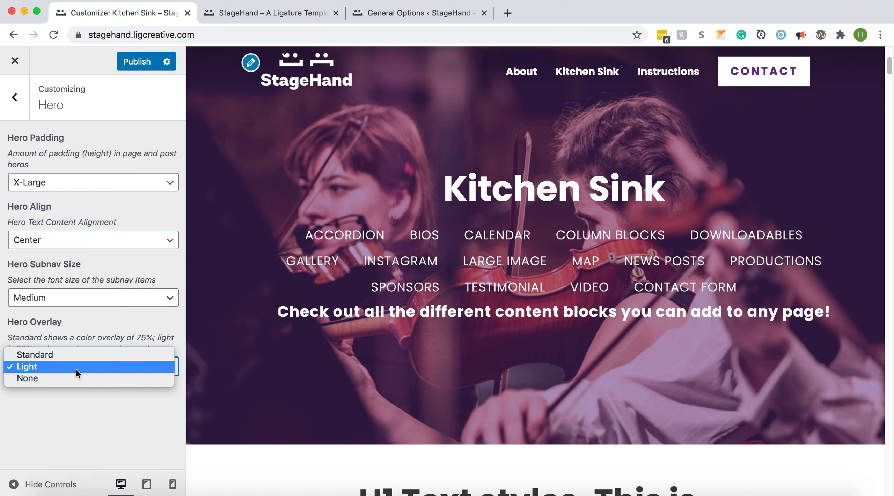
{"action": "left_click", "coordinate": [75, 354]}
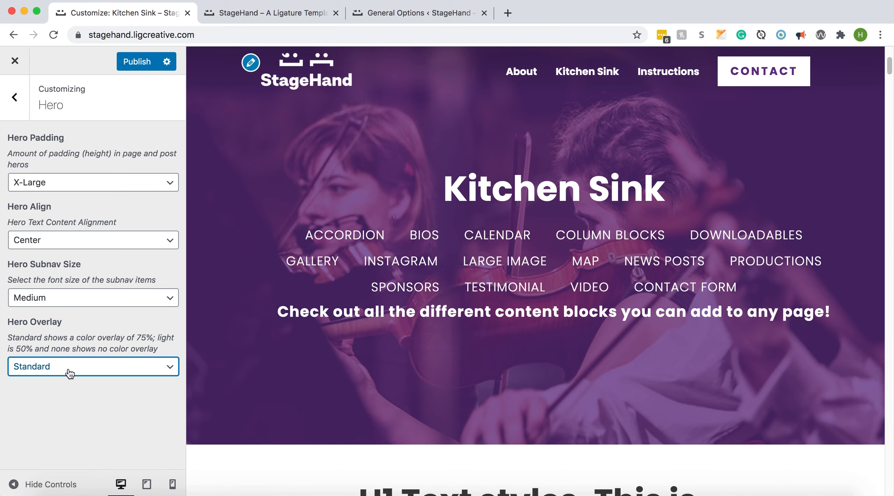
{"action": "left_click", "coordinate": [67, 371]}
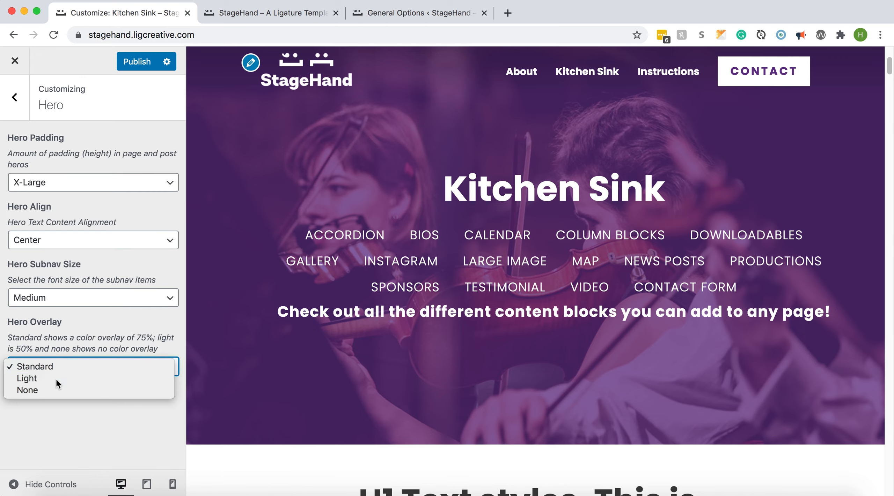
{"action": "left_click", "coordinate": [56, 379]}
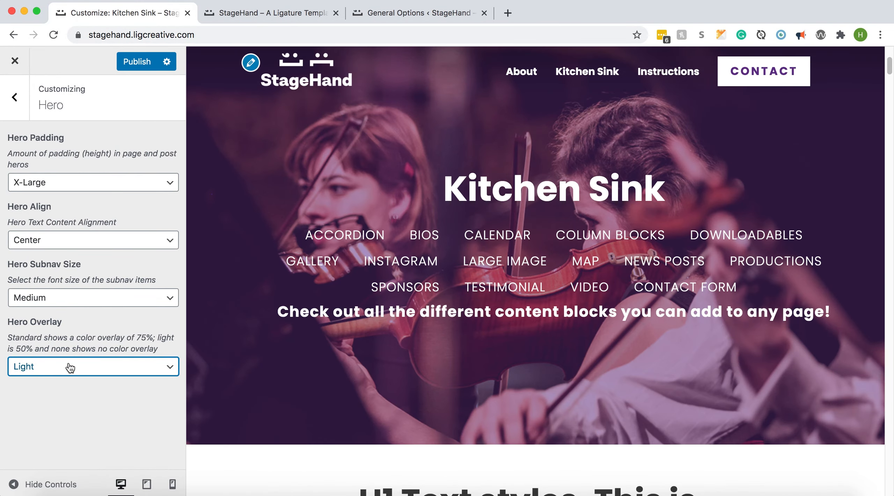
{"action": "left_click", "coordinate": [68, 366]}
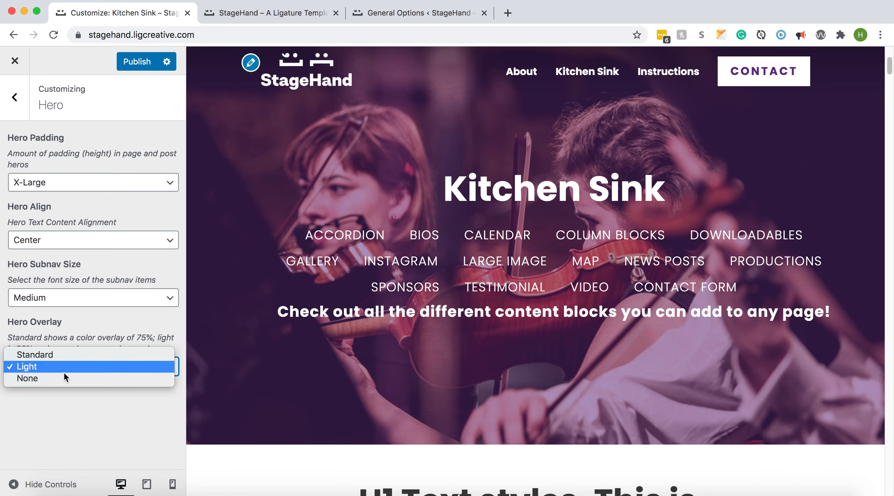
{"action": "left_click", "coordinate": [63, 379]}
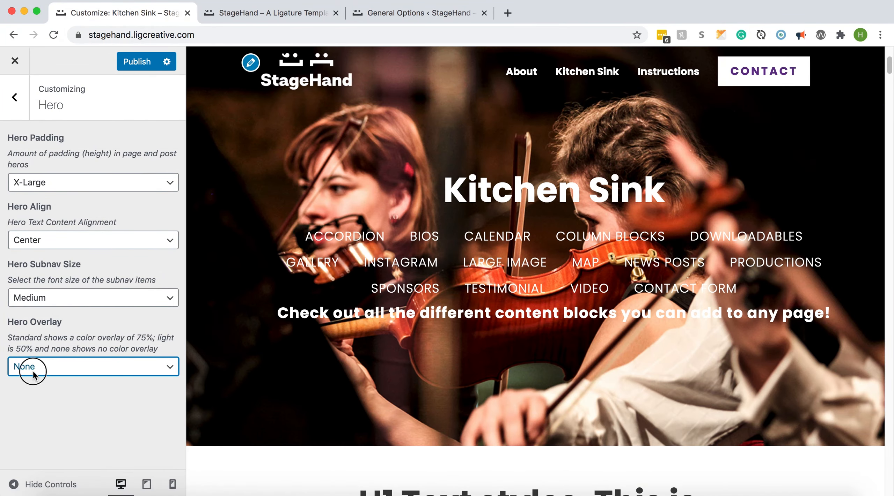
{"action": "left_click", "coordinate": [31, 368]}
{"action": "left_click", "coordinate": [31, 354]}
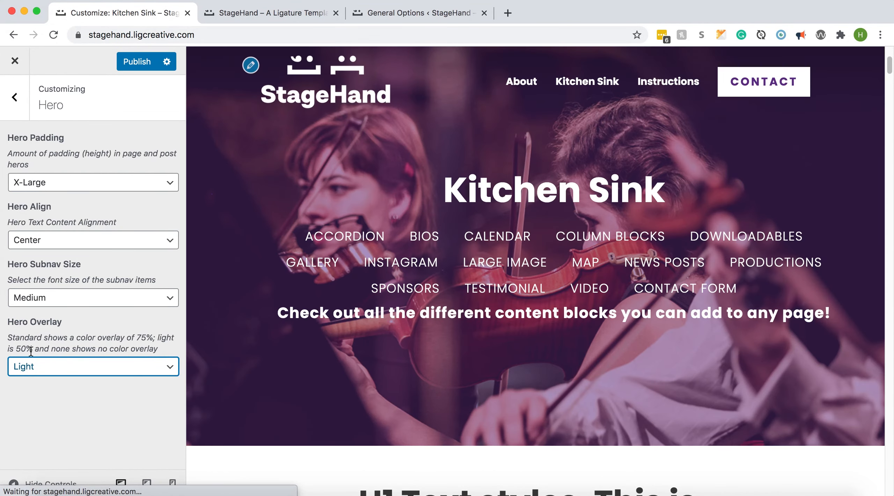
{"action": "left_click", "coordinate": [25, 110]}
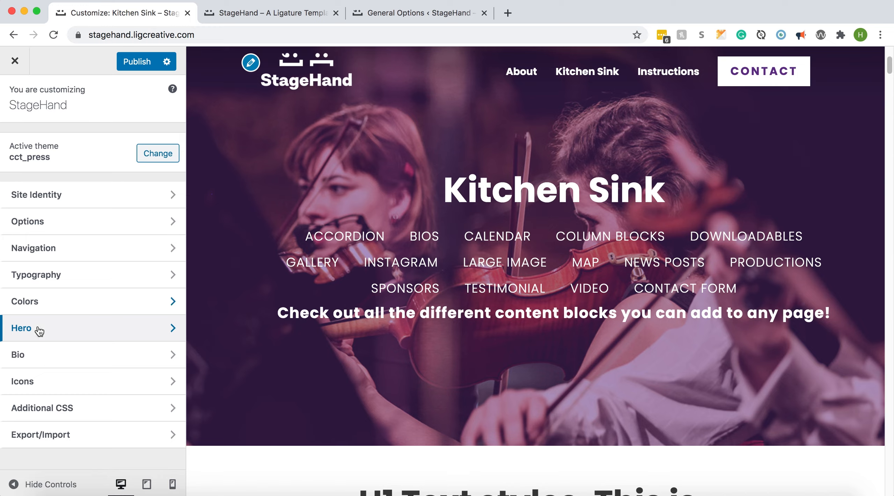
In the Bio settings, preview the biography image style with Rounded Corners on the Bios section, and set it to Square
{"action": "left_click", "coordinate": [48, 361]}
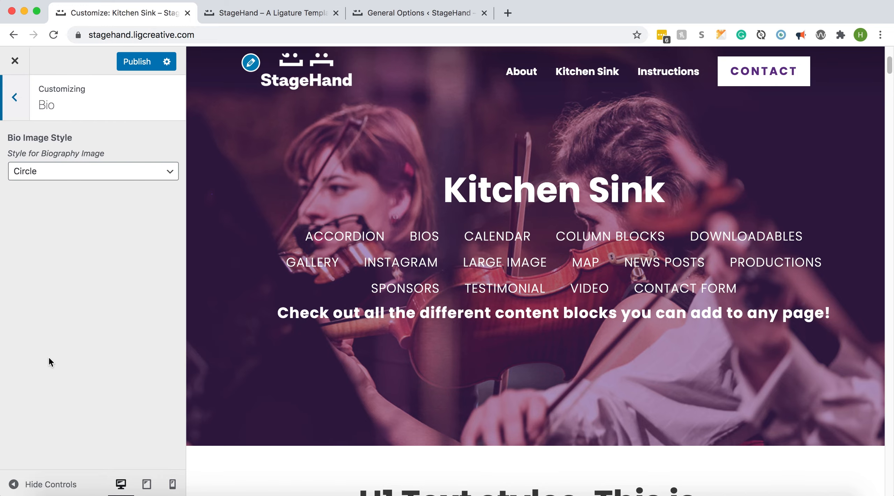
{"action": "left_click", "coordinate": [431, 240]}
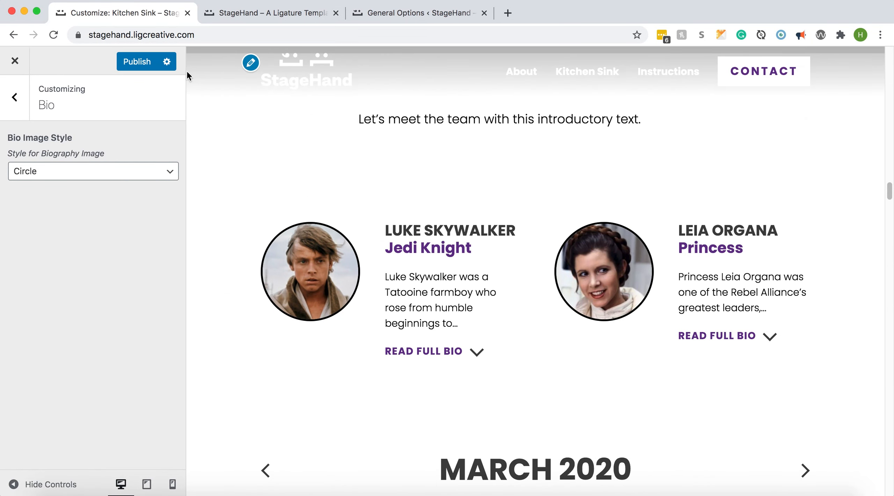
{"action": "left_click", "coordinate": [105, 171]}
{"action": "left_click", "coordinate": [98, 159]}
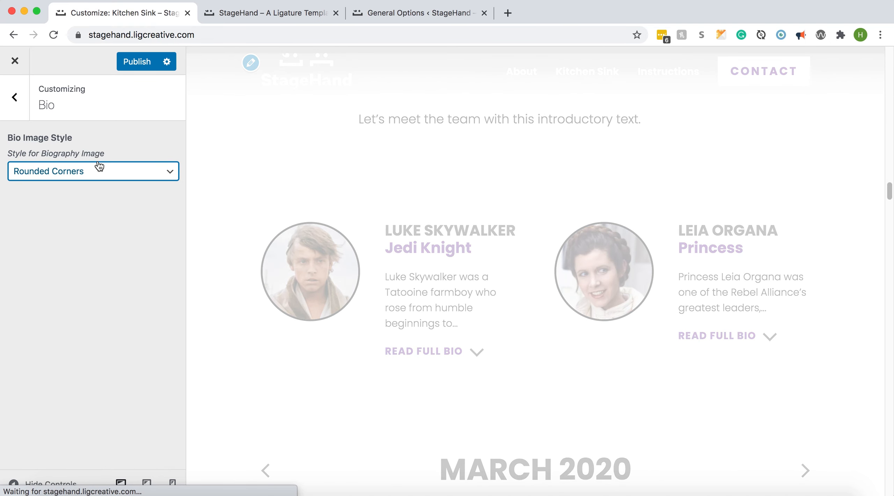
{"action": "left_click", "coordinate": [67, 169]}
{"action": "left_click", "coordinate": [62, 160]}
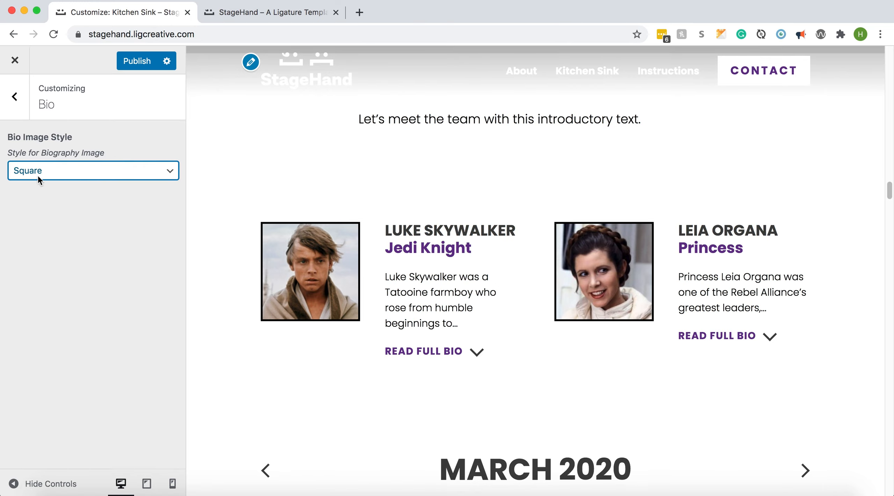
{"action": "left_click", "coordinate": [15, 98]}
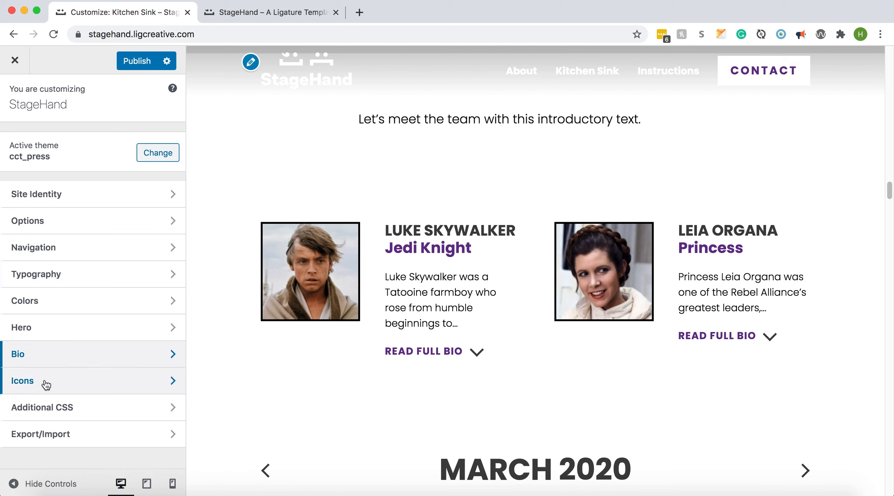
Open the Icons settings and load the Dramatic Show production page in the preview to view its sidebar icons
{"action": "left_click", "coordinate": [44, 383]}
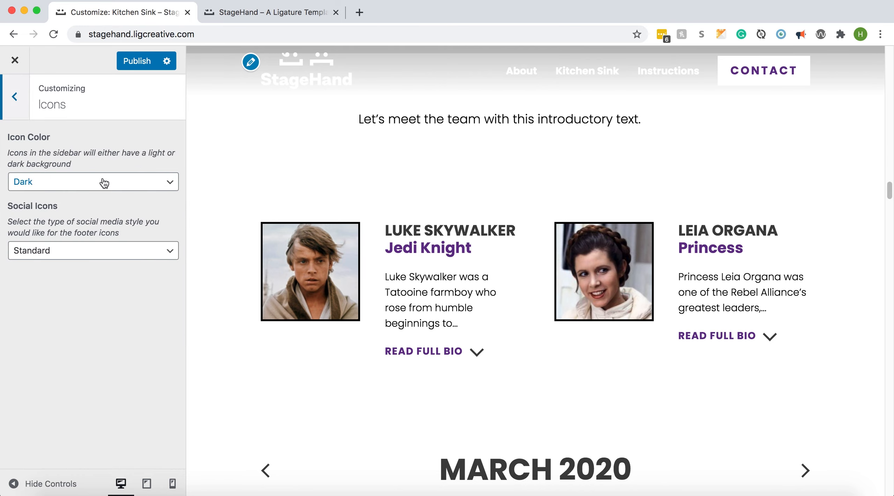
{"action": "scroll", "coordinate": [426, 193], "scroll_direction": "up", "scroll_amount": 20}
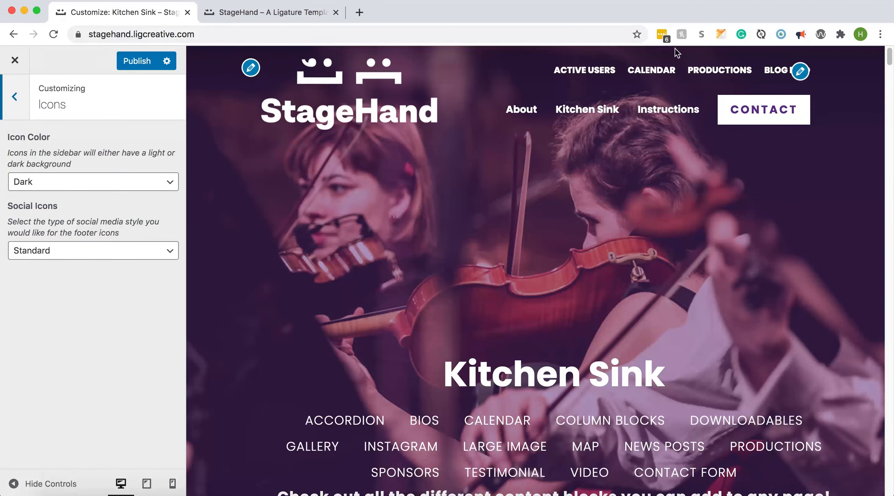
{"action": "left_click", "coordinate": [710, 75]}
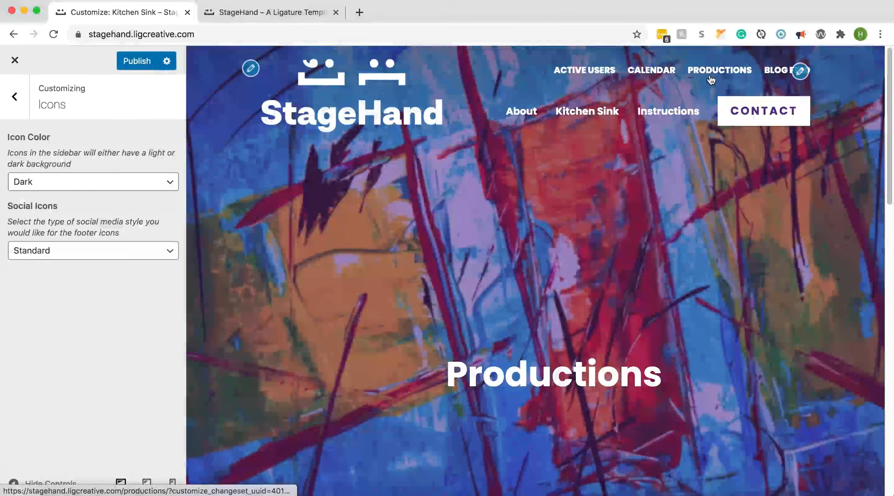
{"action": "scroll", "coordinate": [599, 274], "scroll_direction": "down", "scroll_amount": 10}
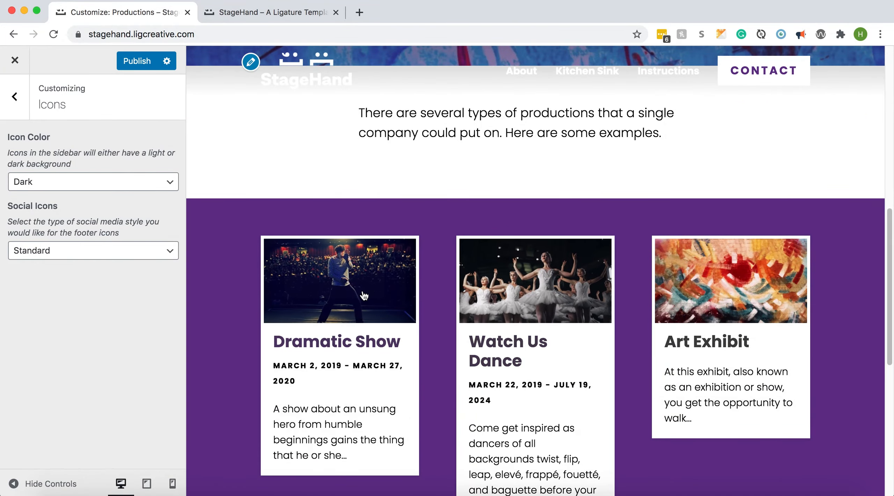
{"action": "left_click", "coordinate": [363, 295]}
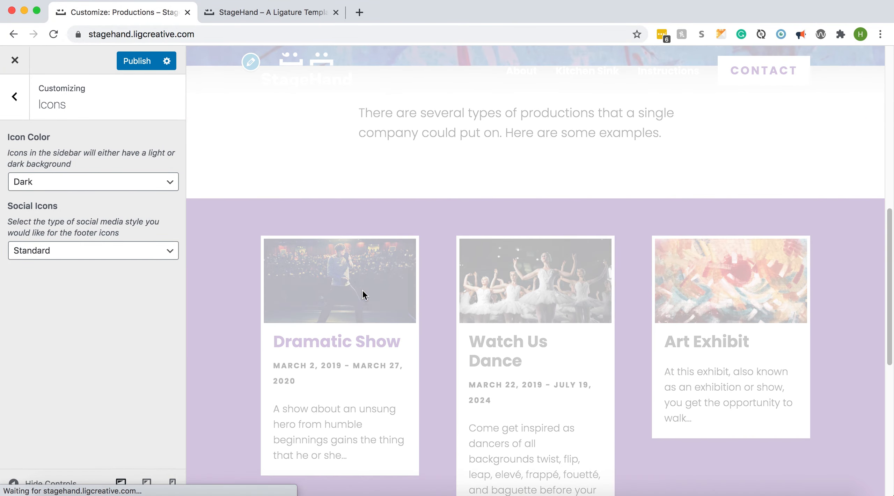
{"action": "scroll", "coordinate": [682, 260], "scroll_direction": "down", "scroll_amount": 5}
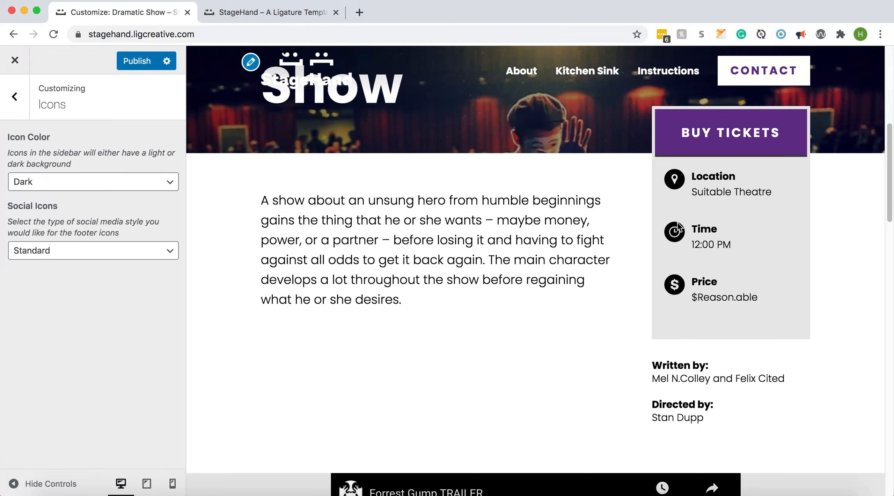
Preview the sidebar icon color as Light and switch it back to Dark
{"action": "left_click", "coordinate": [53, 183]}
{"action": "left_click", "coordinate": [57, 171]}
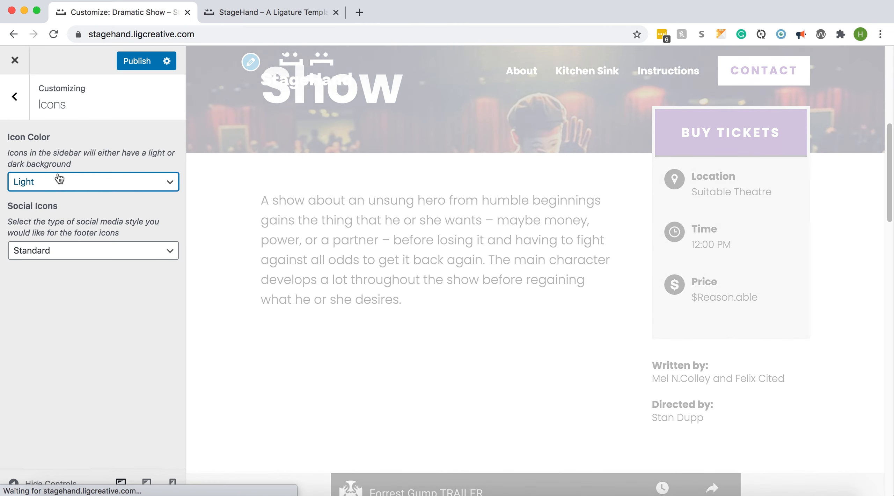
{"action": "left_click", "coordinate": [60, 178]}
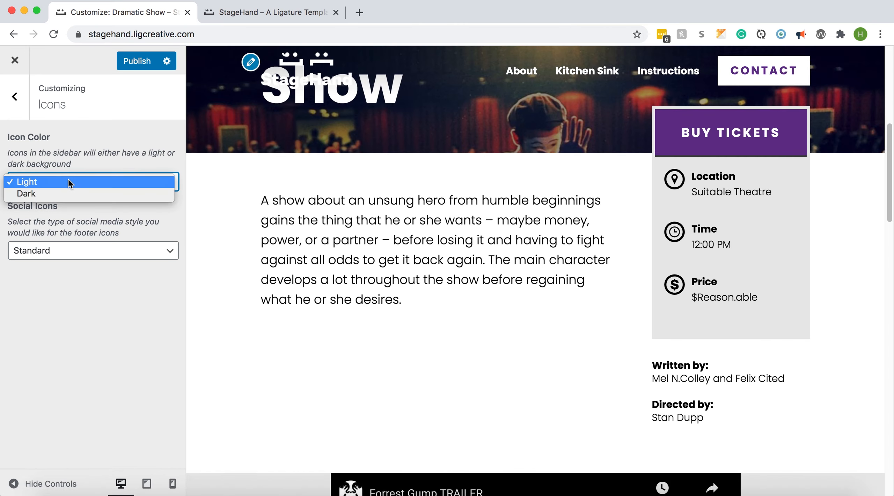
{"action": "left_click", "coordinate": [62, 193]}
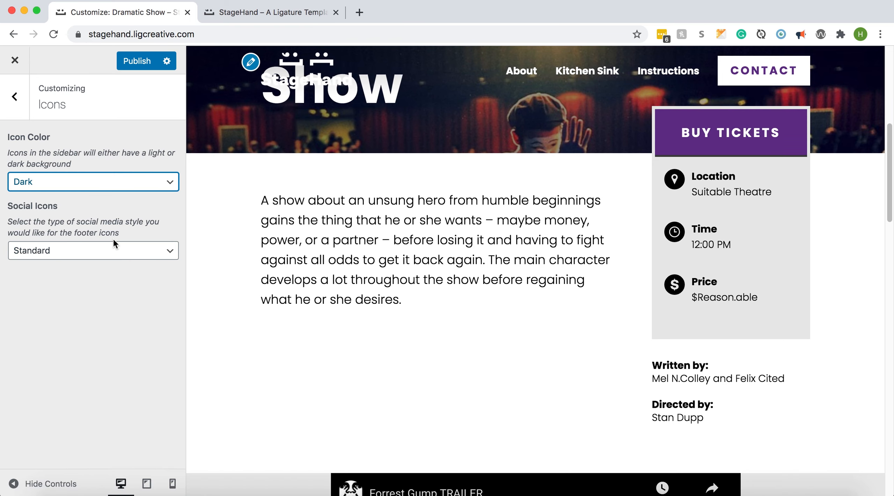
Preview the footer social icons as Dark Circle, Dark Square and Outline Square, and set them to Outline Circle
{"action": "scroll", "coordinate": [330, 260], "scroll_direction": "down", "scroll_amount": 10}
{"action": "scroll", "coordinate": [329, 261], "scroll_direction": "down", "scroll_amount": 10}
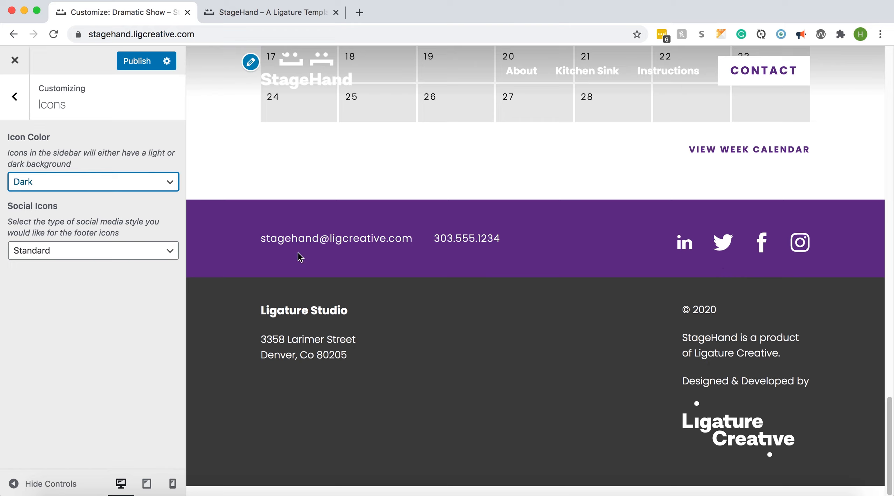
{"action": "left_click", "coordinate": [53, 252]}
{"action": "left_click", "coordinate": [51, 262]}
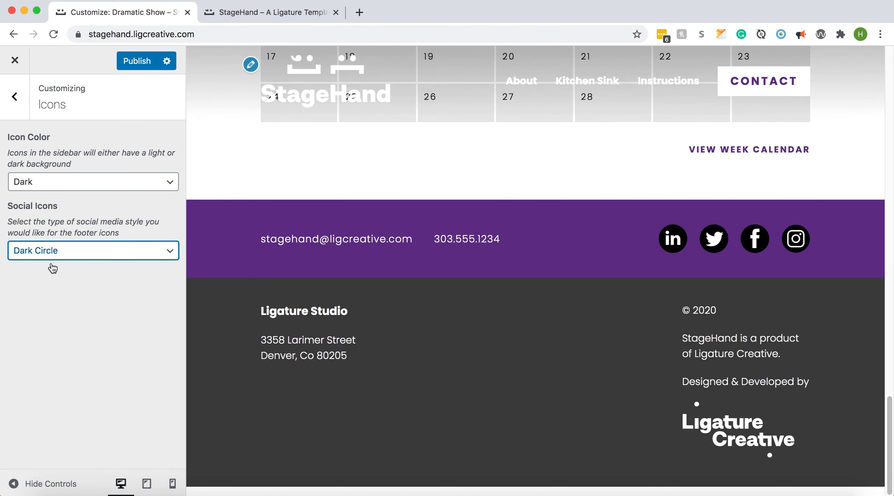
{"action": "left_click", "coordinate": [55, 256]}
{"action": "left_click", "coordinate": [55, 264]}
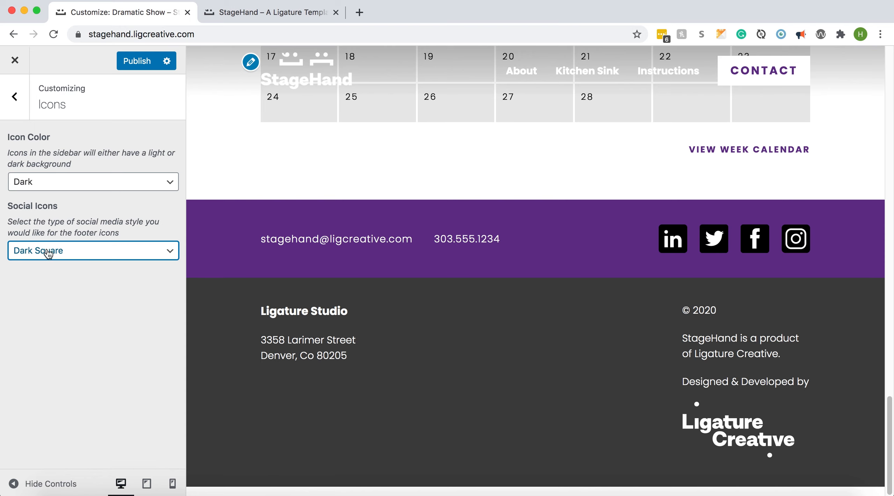
{"action": "left_click", "coordinate": [48, 251]}
{"action": "left_click", "coordinate": [45, 266]}
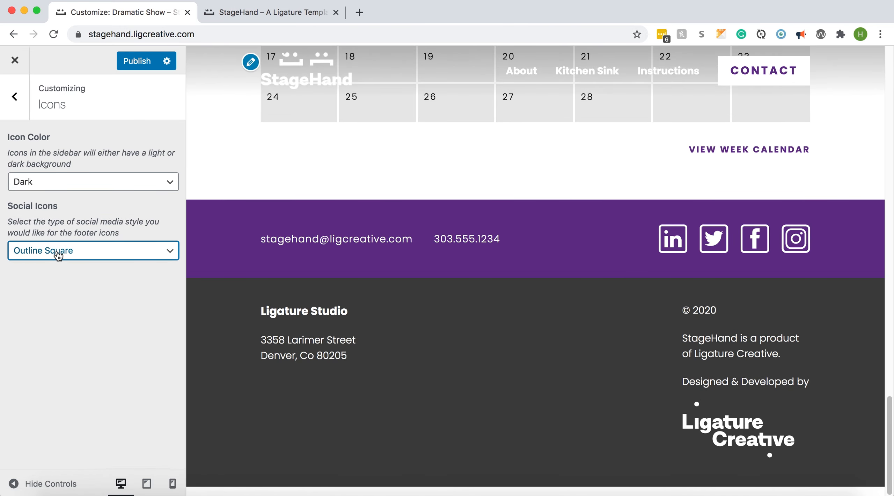
{"action": "left_click", "coordinate": [55, 253]}
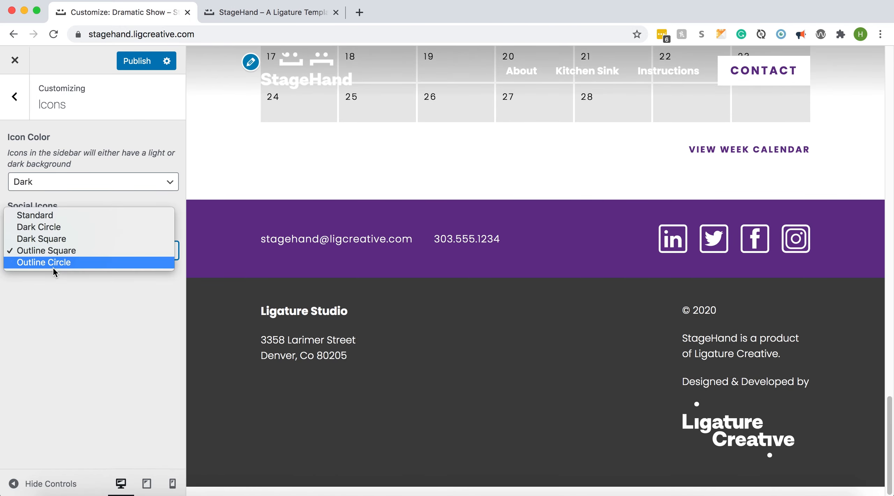
{"action": "left_click", "coordinate": [52, 264]}
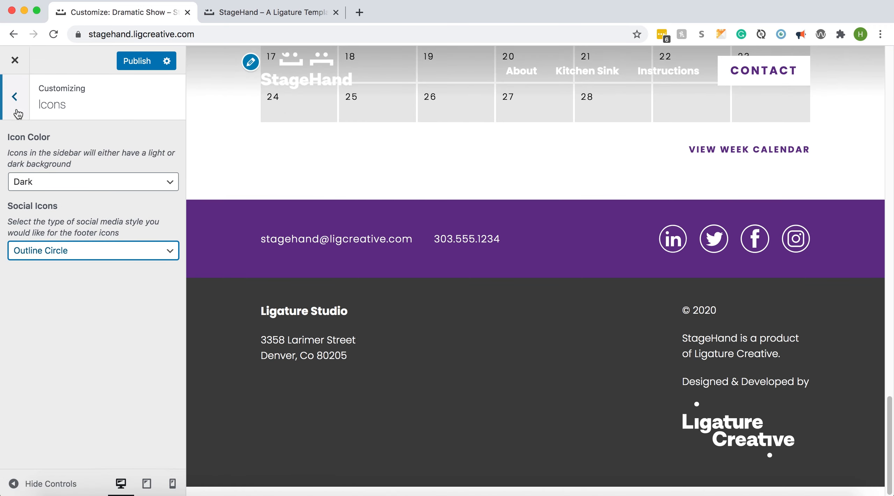
{"action": "left_click", "coordinate": [16, 110]}
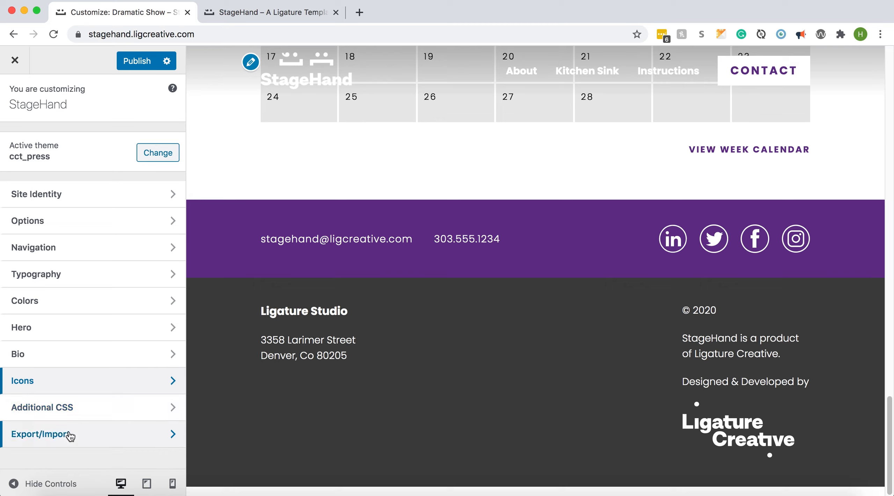